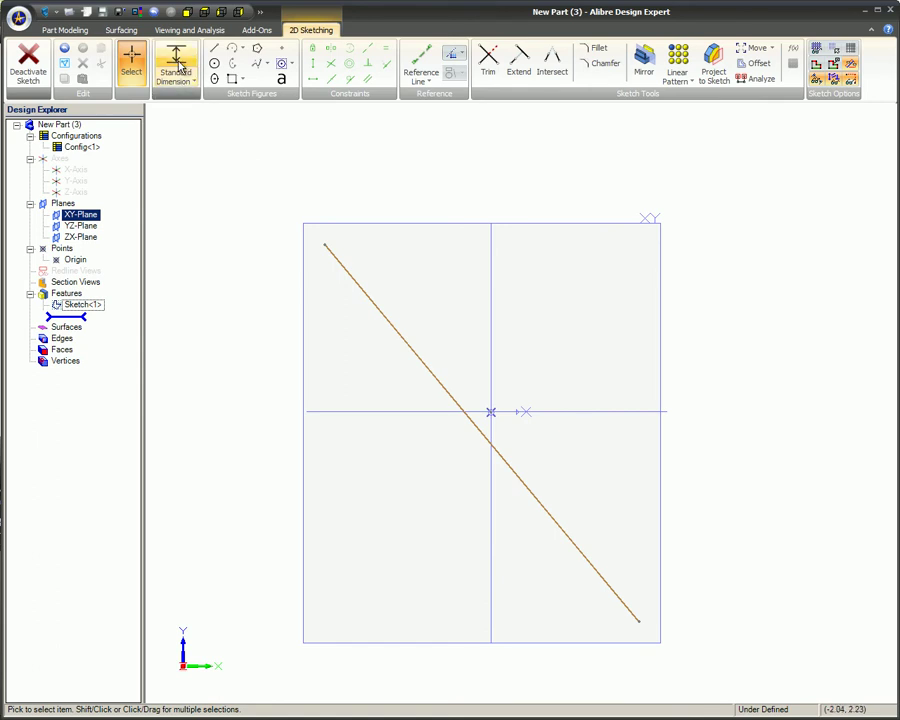
- Add a horizontal dimension to the diagonal line, placed above it
left_click(180, 66)
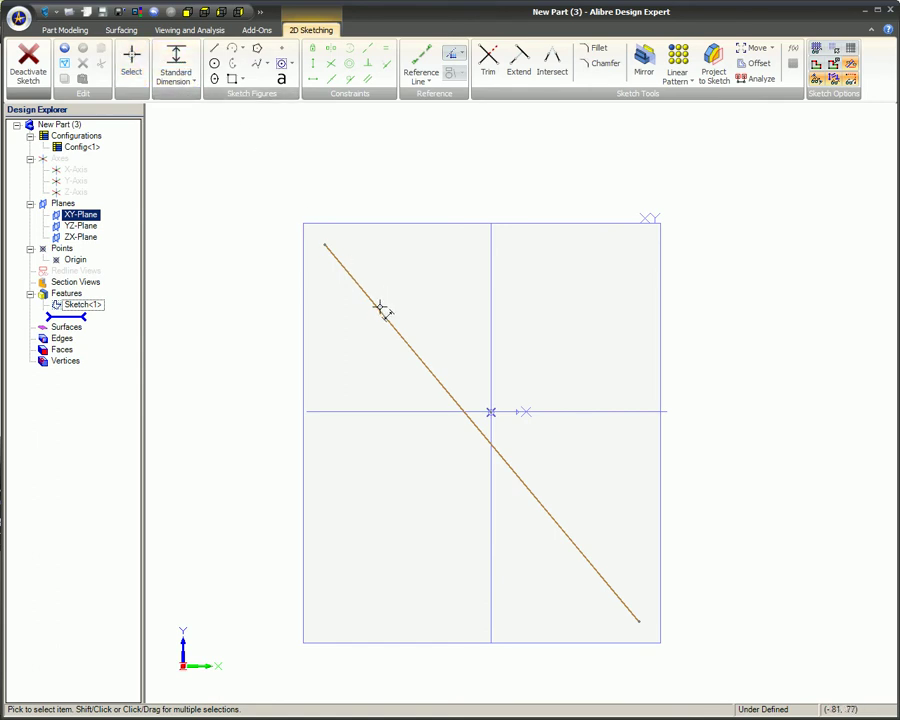
left_click(380, 312)
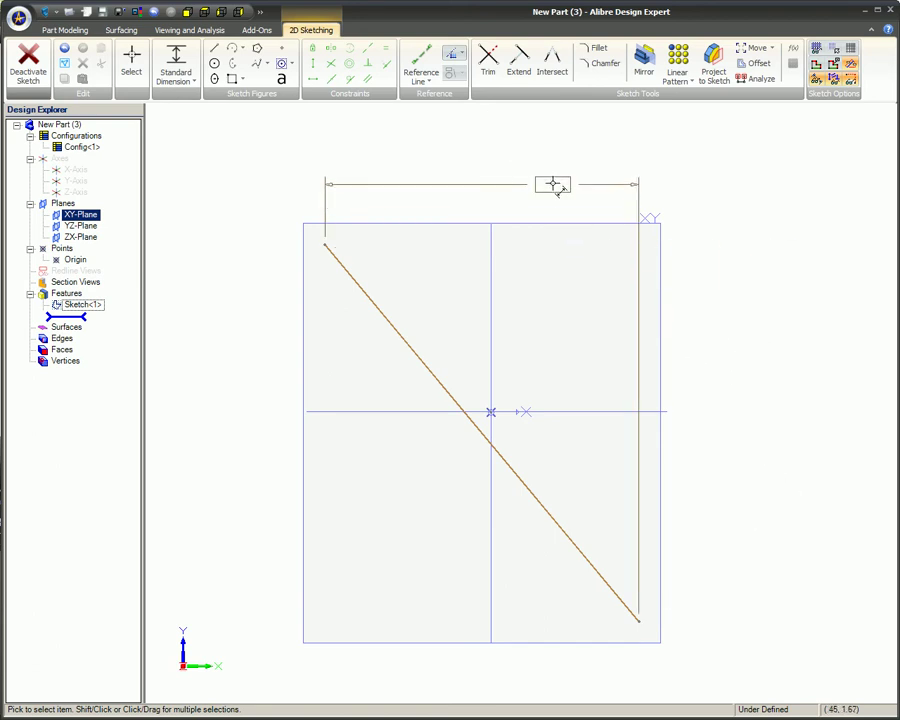
left_click(557, 188)
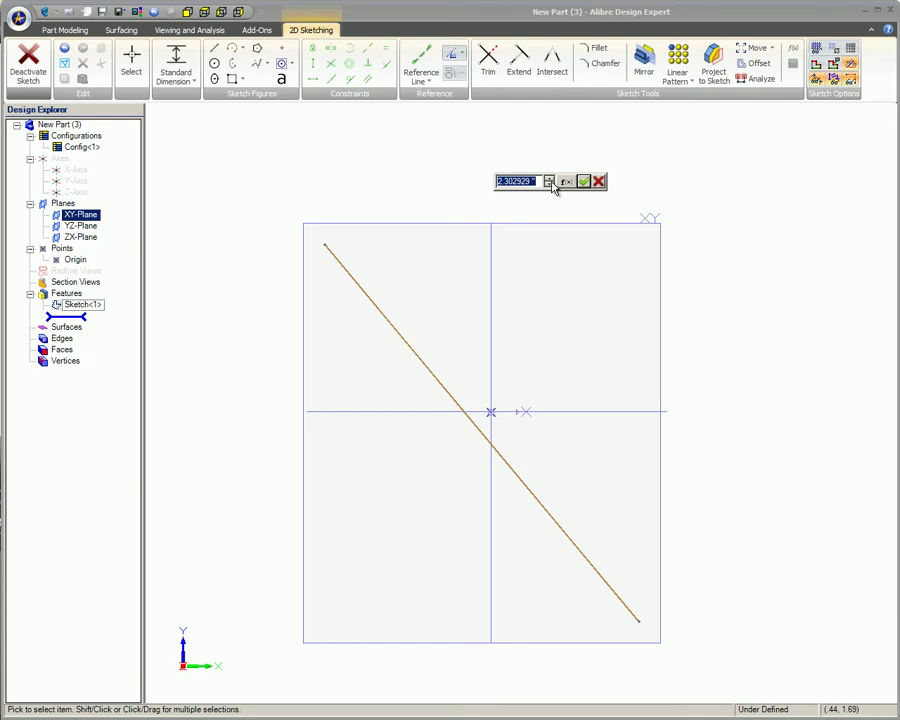
- Nudge the horizontal dimension with the spinner arrows, then set it to 3.000
left_click(549, 185)
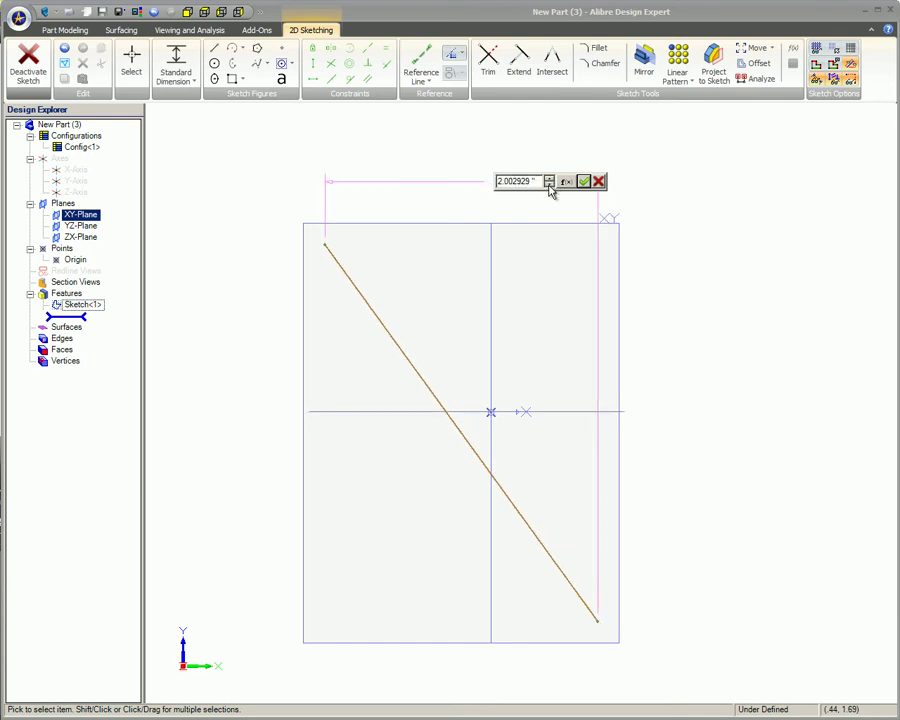
left_click(549, 185)
left_click(549, 185)
left_click(549, 185)
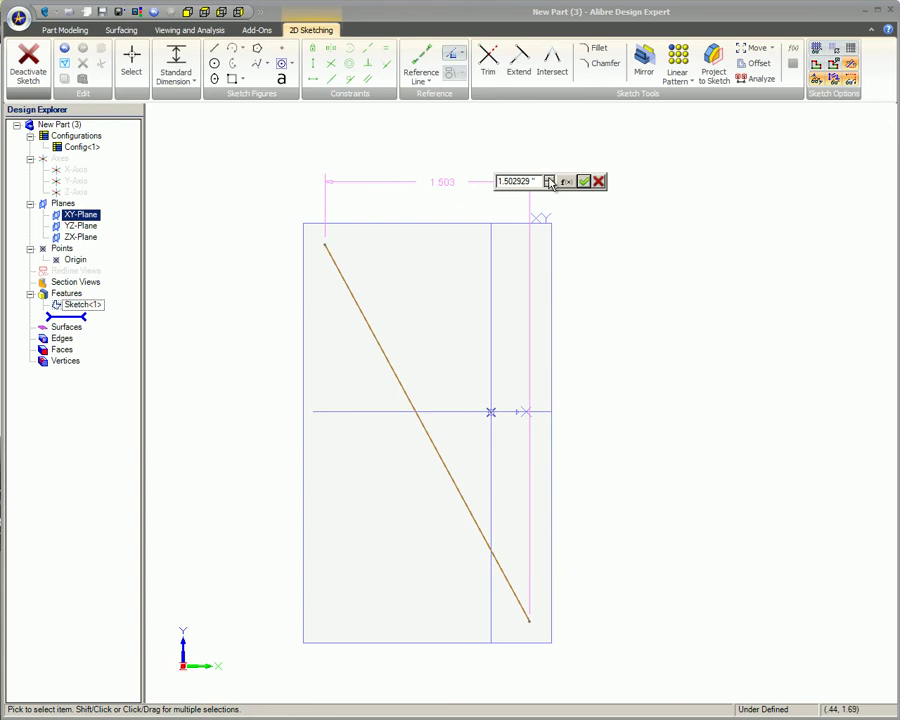
left_click(549, 179)
left_click(549, 179)
left_click(549, 179)
left_click(549, 179)
left_click(549, 179)
left_click(549, 179)
left_click(549, 179)
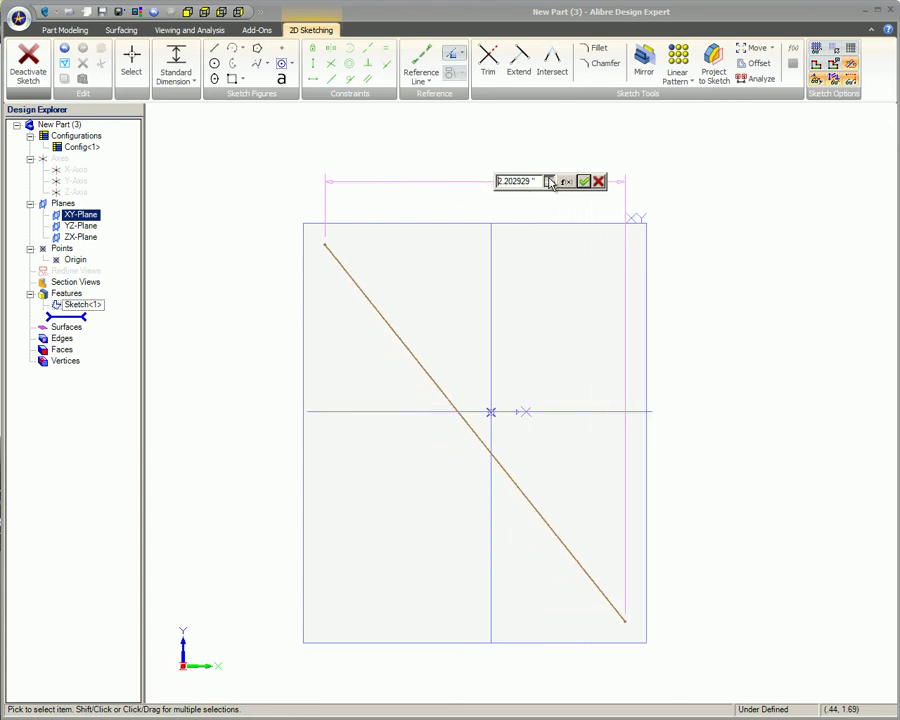
left_click(549, 179)
left_click(549, 179)
left_click(549, 179)
left_click(549, 179)
left_click(549, 179)
left_click(549, 179)
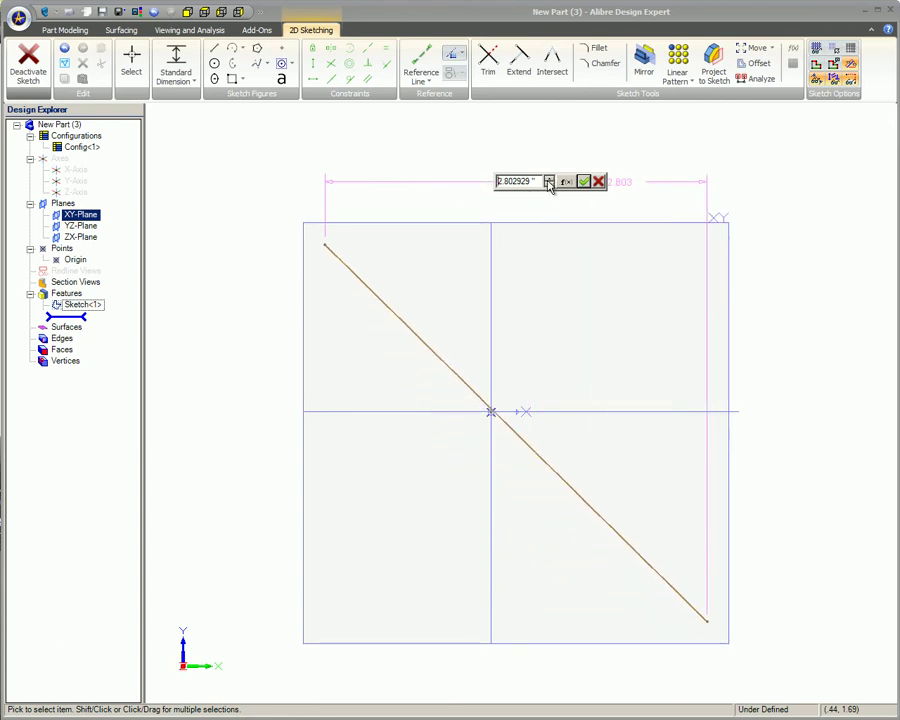
left_click_drag(538, 181, 465, 172)
type("3")
key("Return")
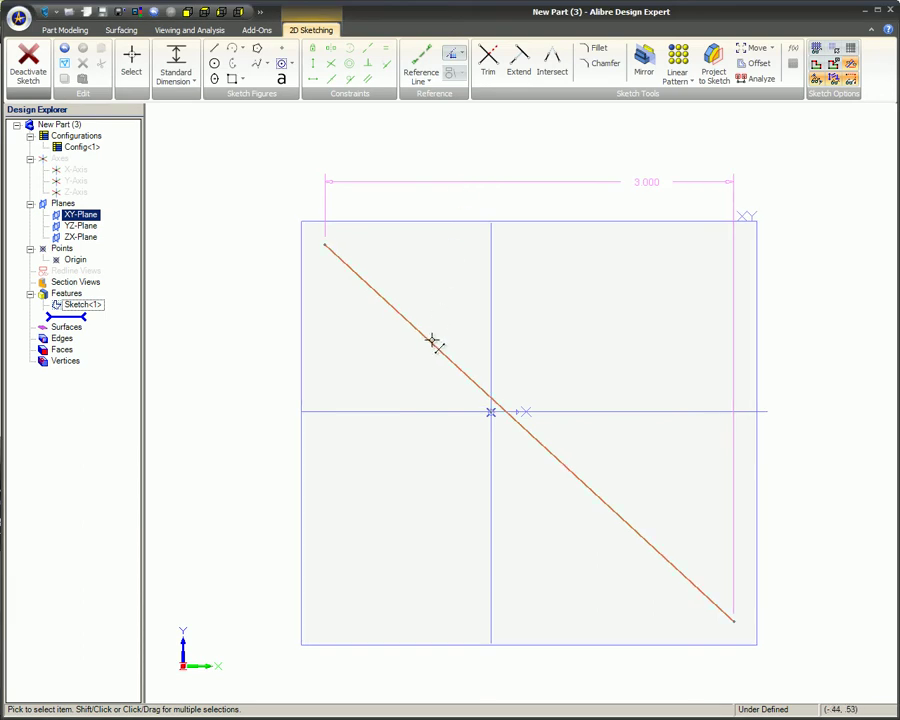
- Add a 2.766 vertical dimension to the diagonal line, leaving the Equation Editor unchanged
left_click(432, 342)
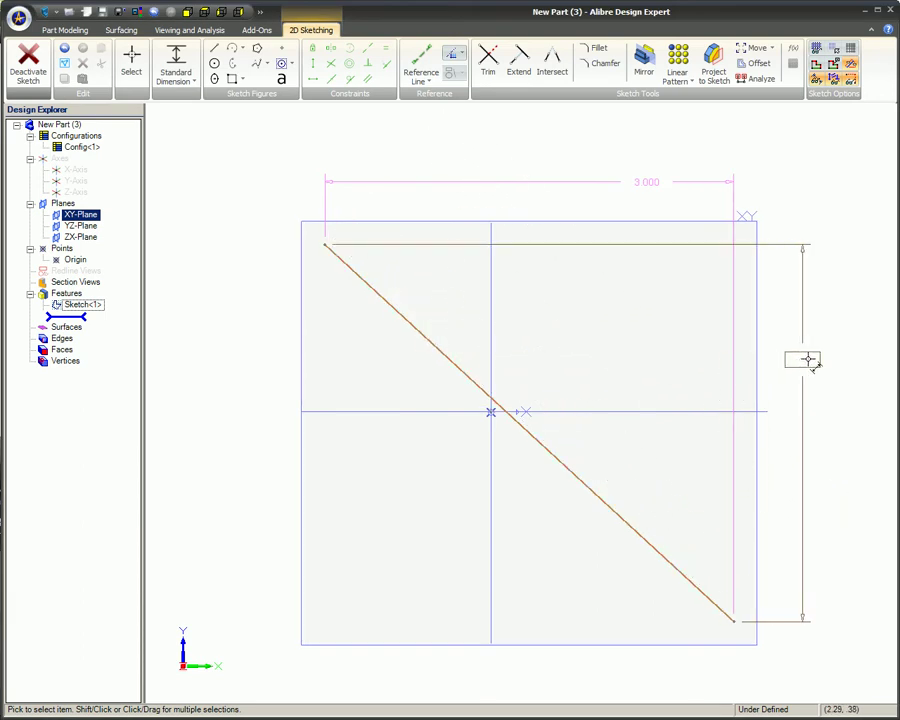
left_click(810, 360)
left_click(824, 360)
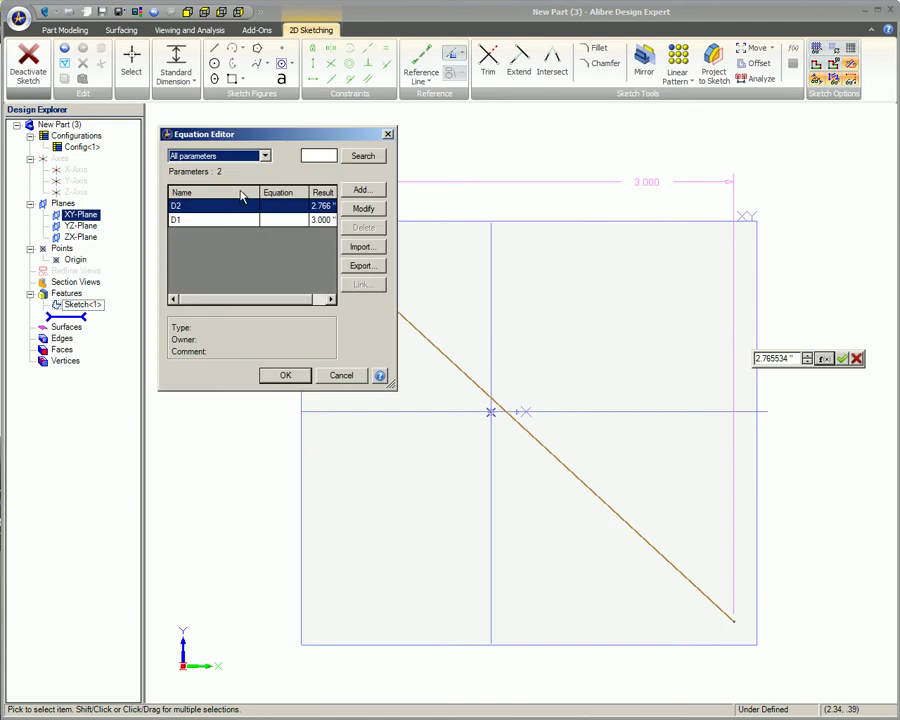
left_click(349, 378)
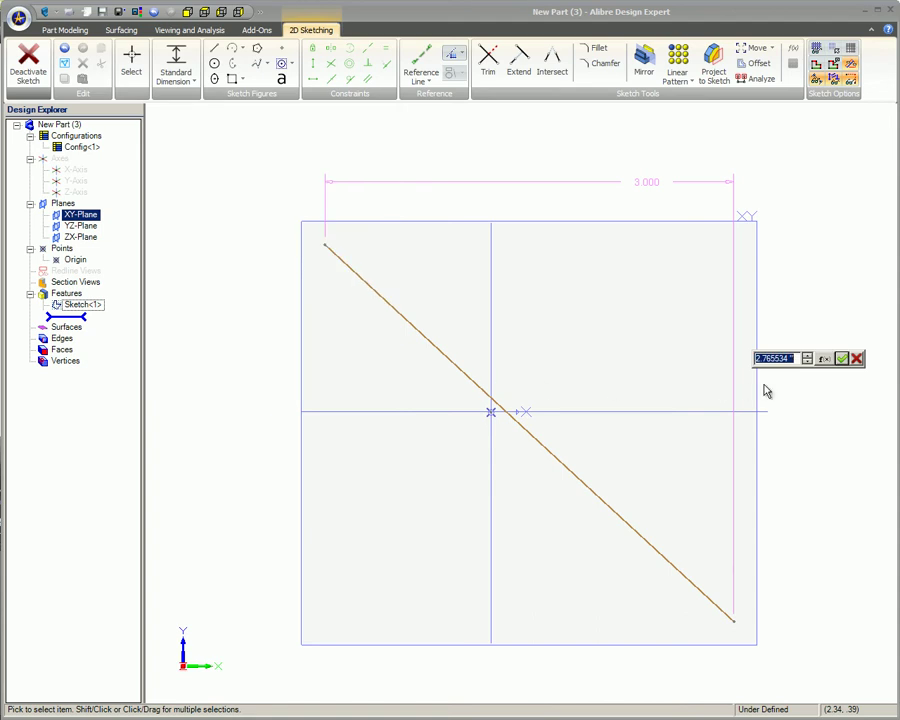
left_click(841, 360)
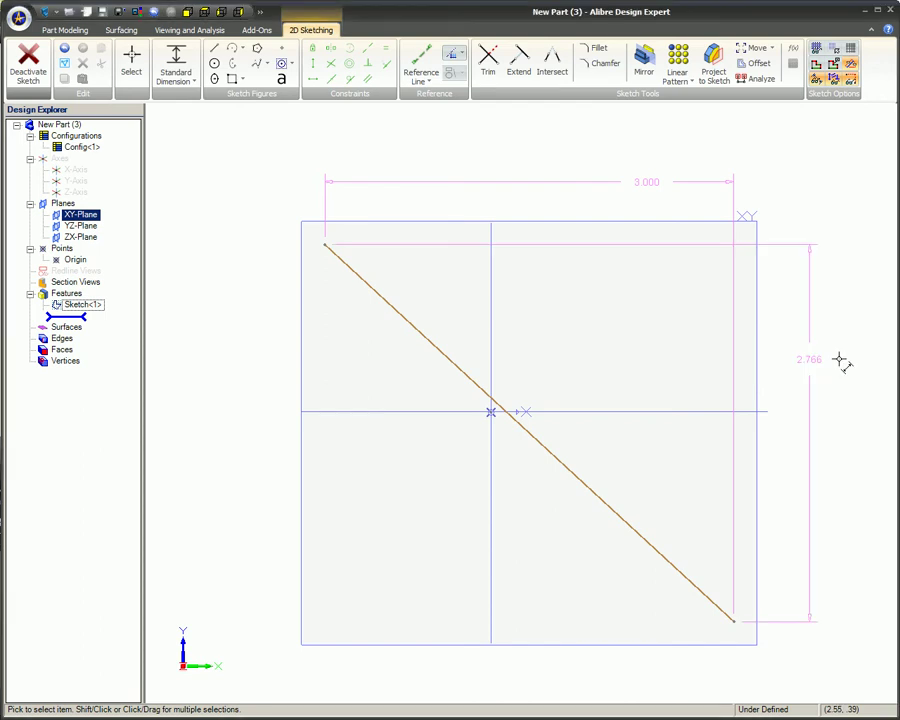
- Add a parallel length dimension below the line, then undo the vertical and length dimensions
left_click(463, 371)
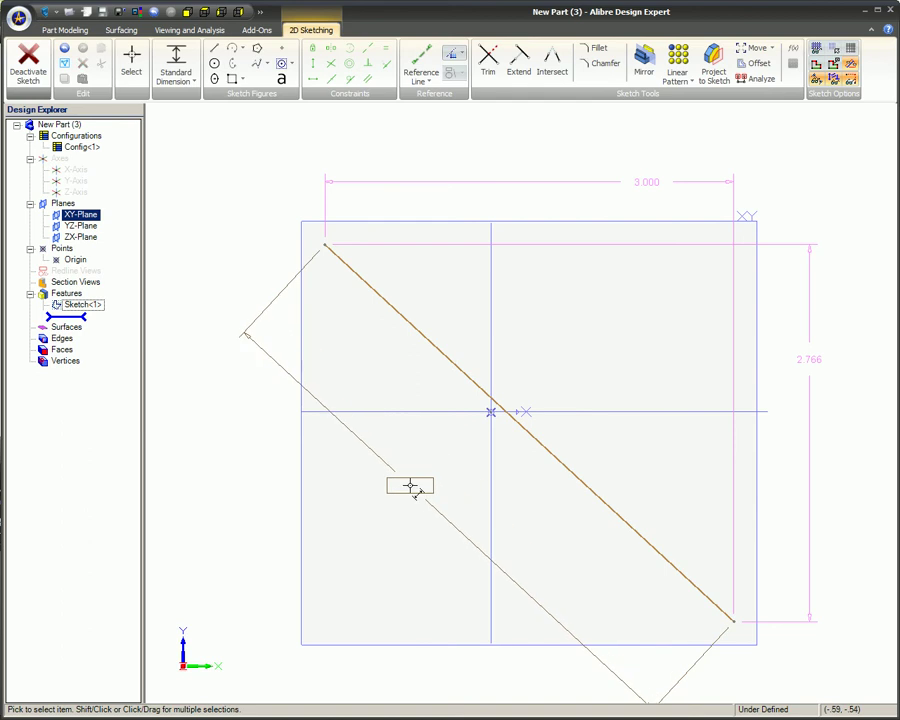
left_click(410, 486)
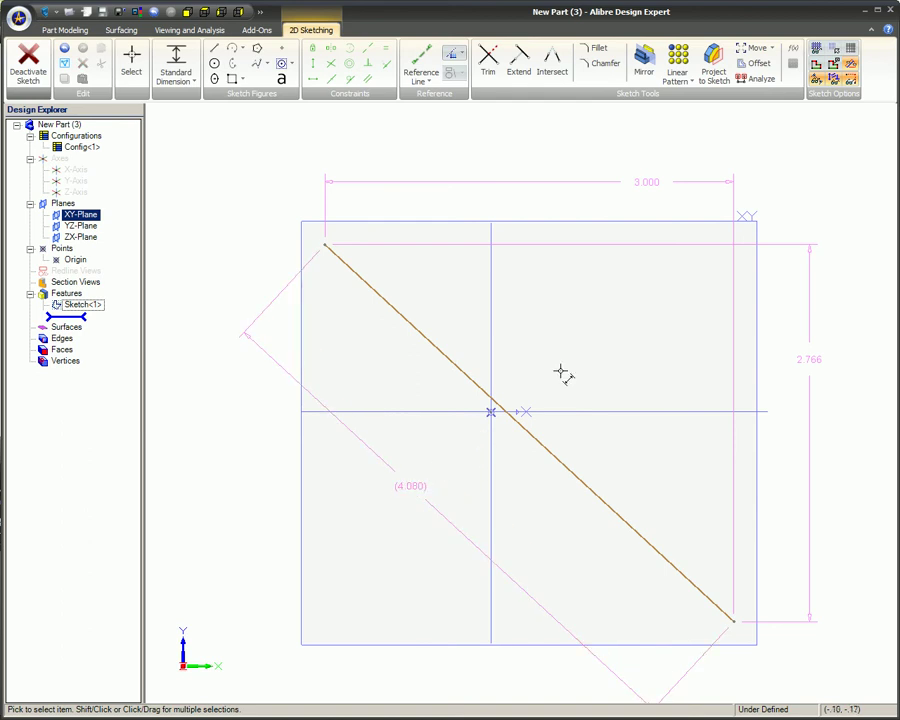
key("ctrl+z")
key("ctrl+z")
key("ctrl+z")
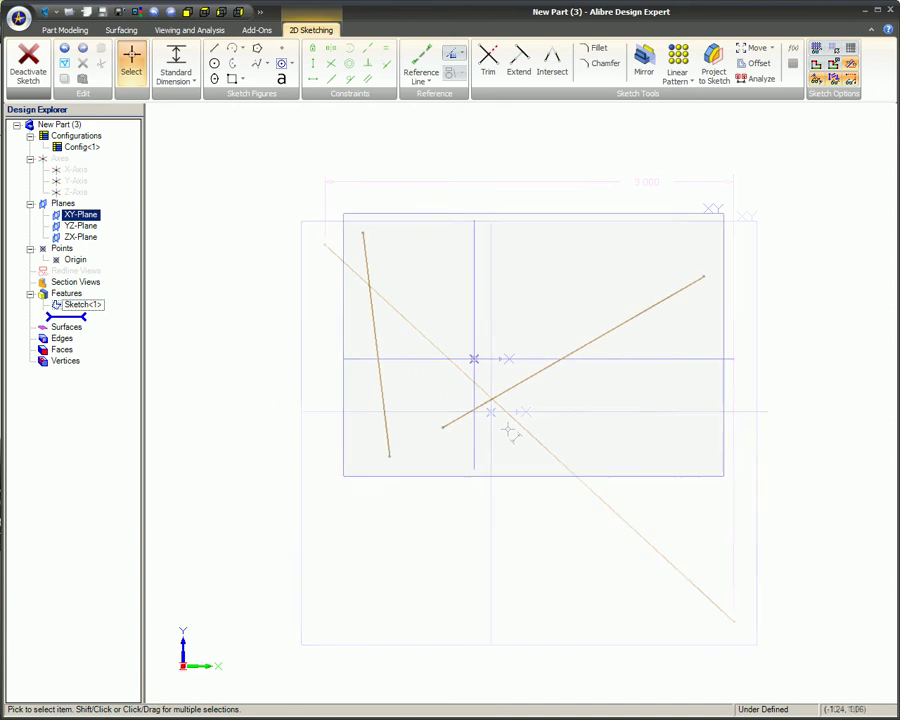
- Dimension the angle between the steep left line and the sloped line as 66.81°
left_click(176, 62)
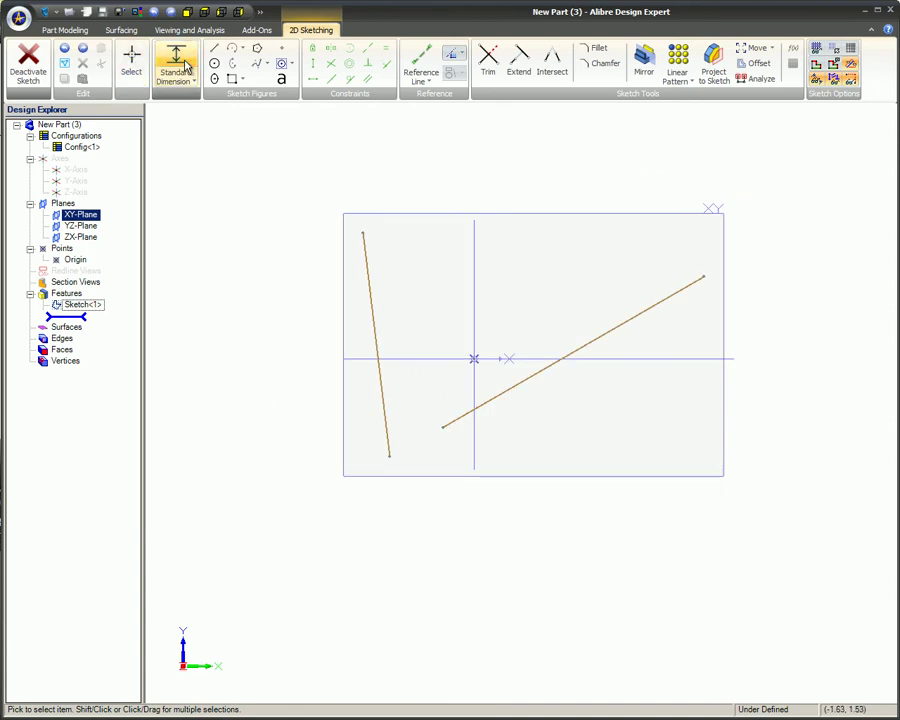
left_click(368, 270)
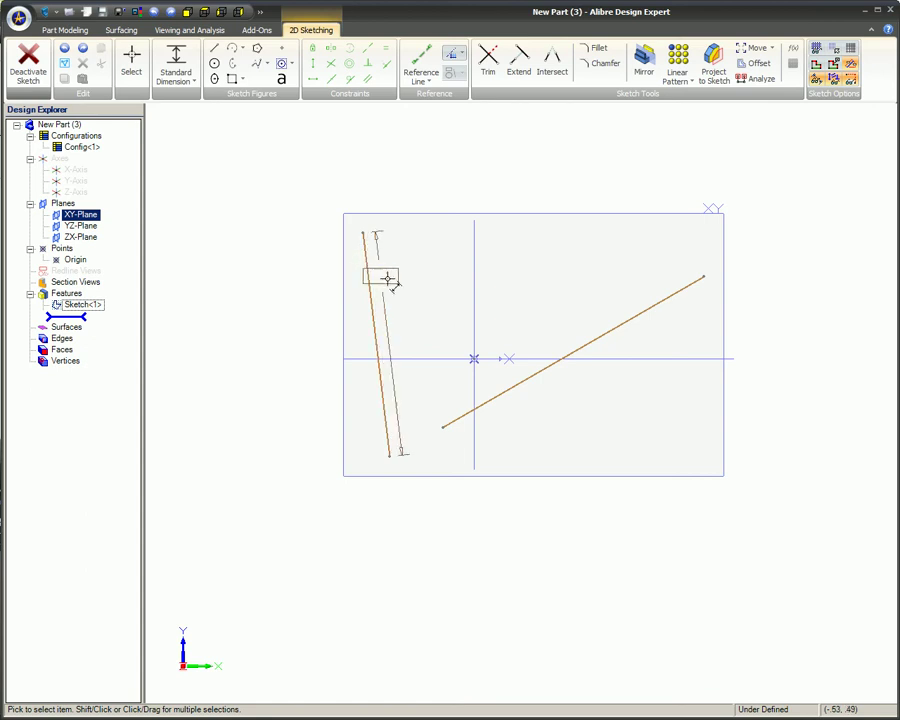
left_click(593, 342)
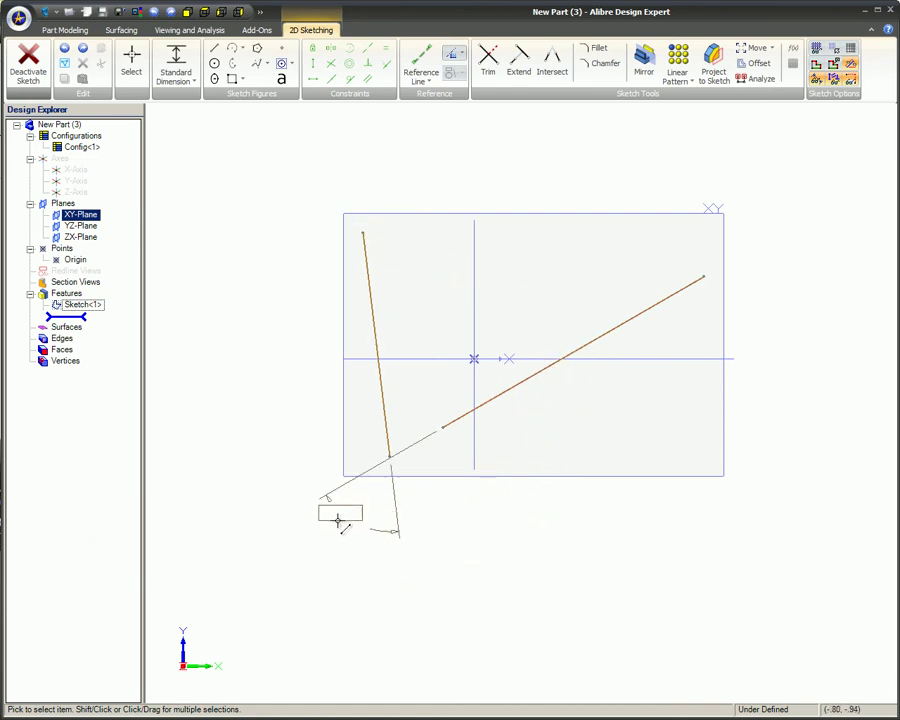
left_click(510, 283)
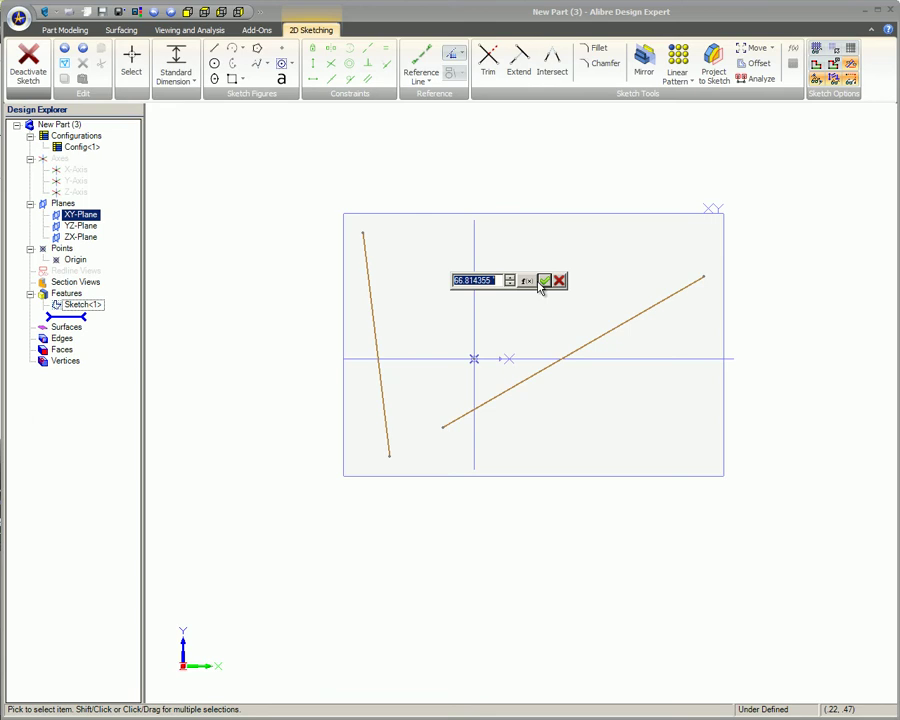
left_click(545, 282)
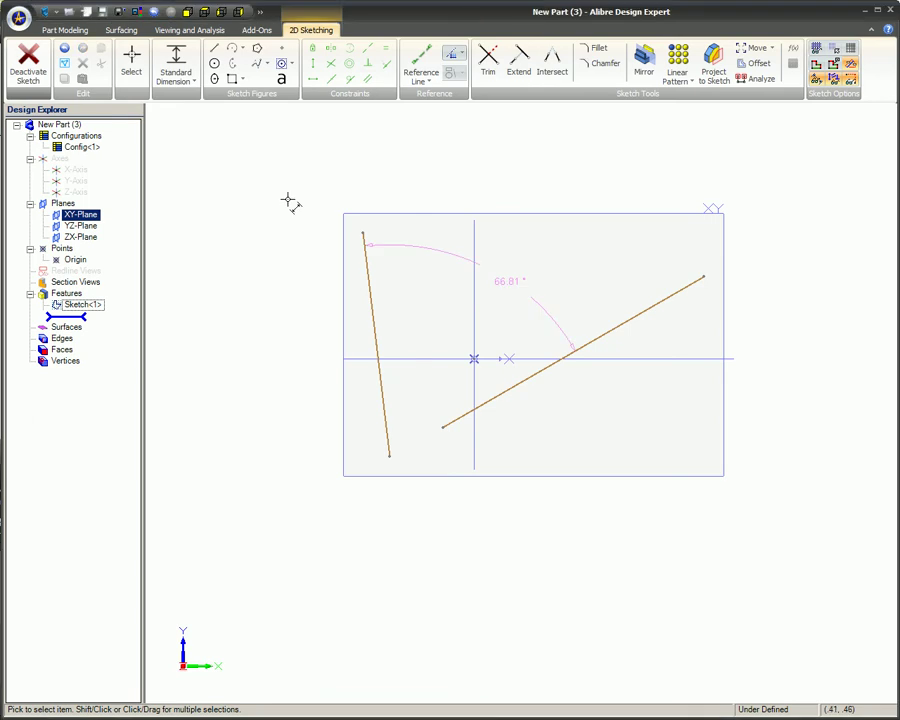
- Dimension the arc's radius as R.781 at lower left and the right-hand circle as Ø1.023
key("Escape")
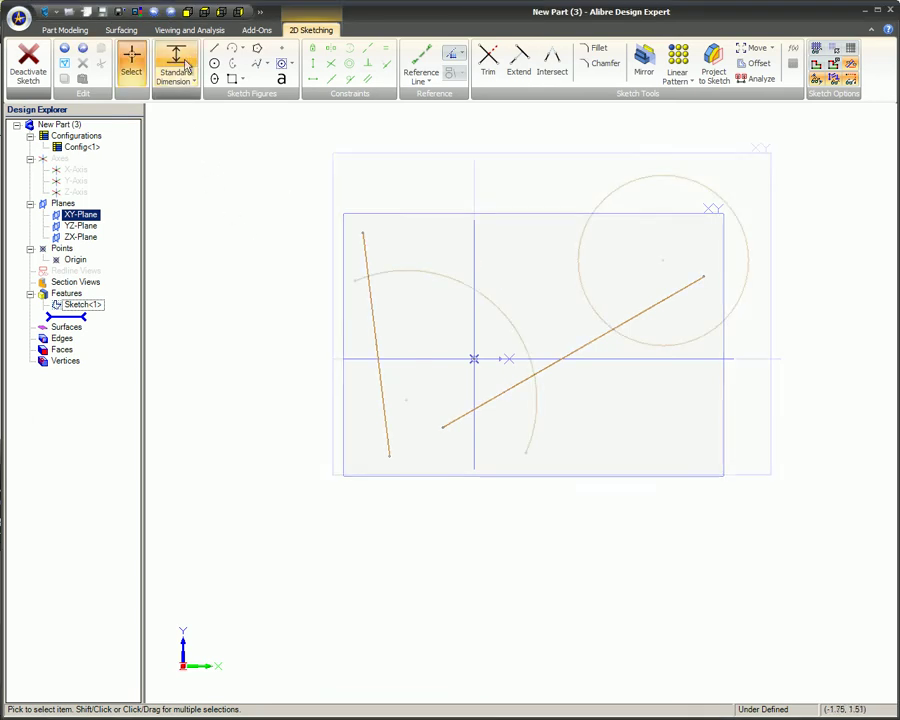
left_click(410, 270)
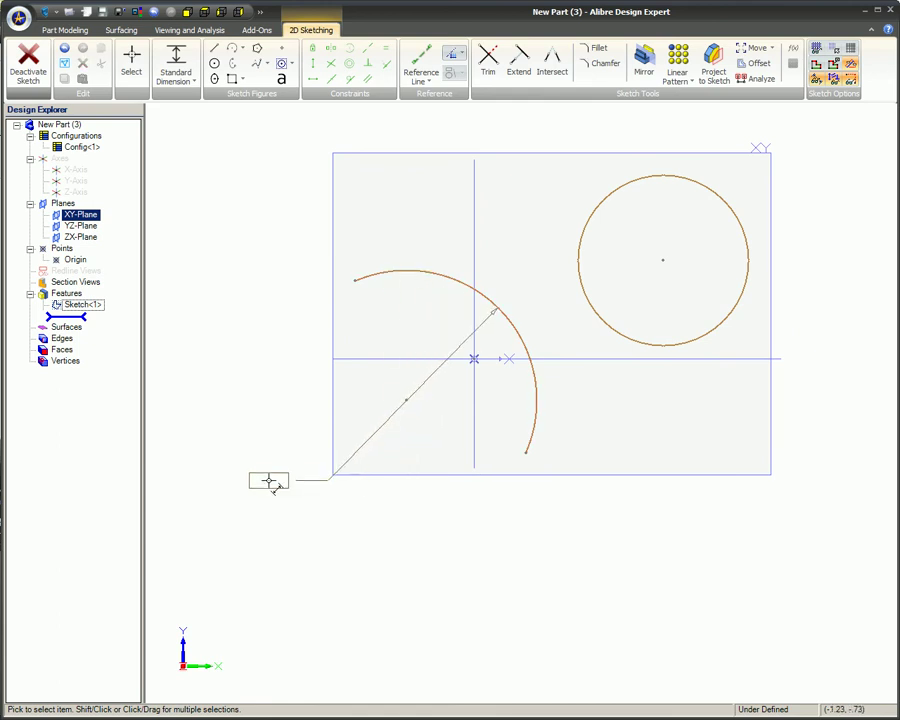
left_click(268, 483)
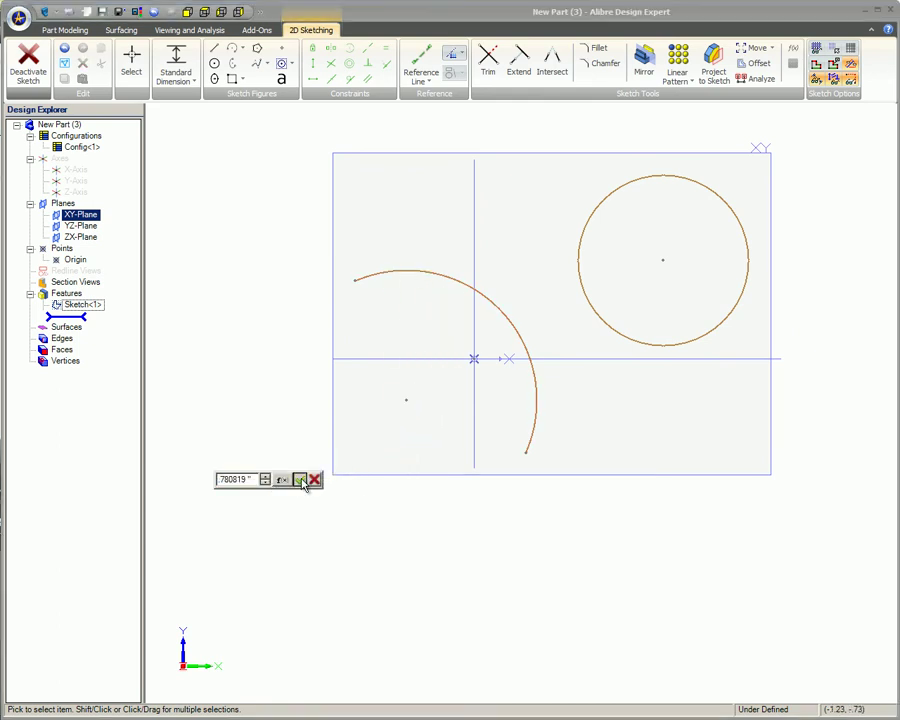
left_click(297, 477)
left_click(741, 227)
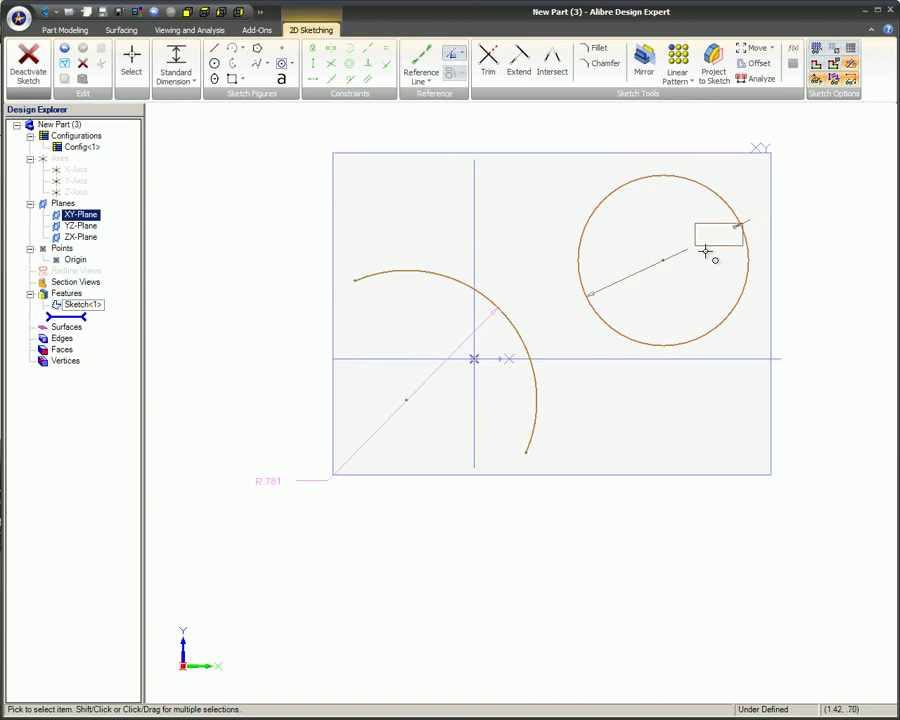
left_click(681, 440)
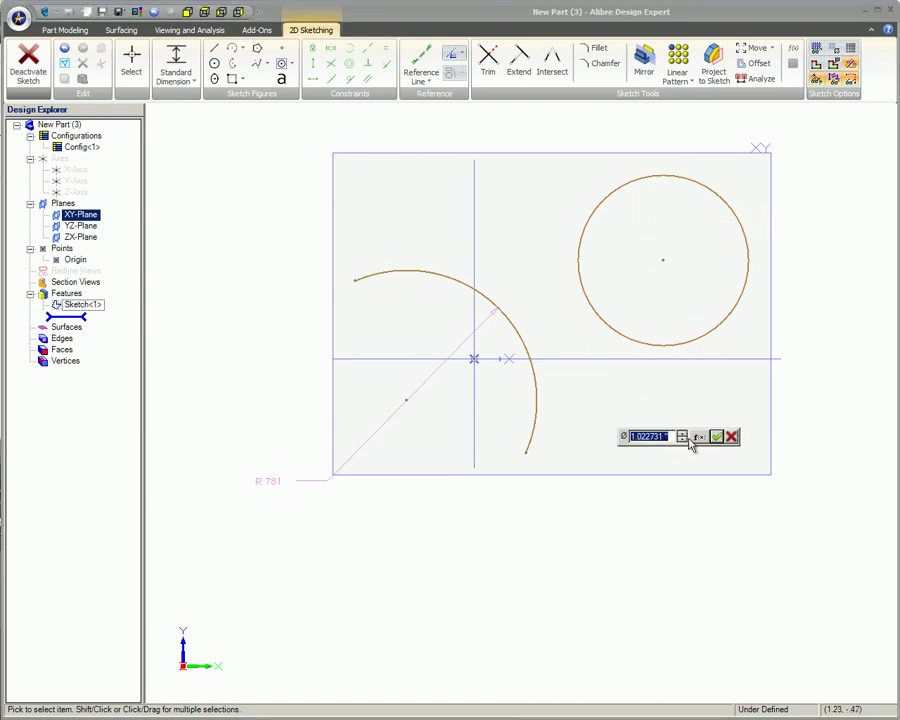
left_click(716, 438)
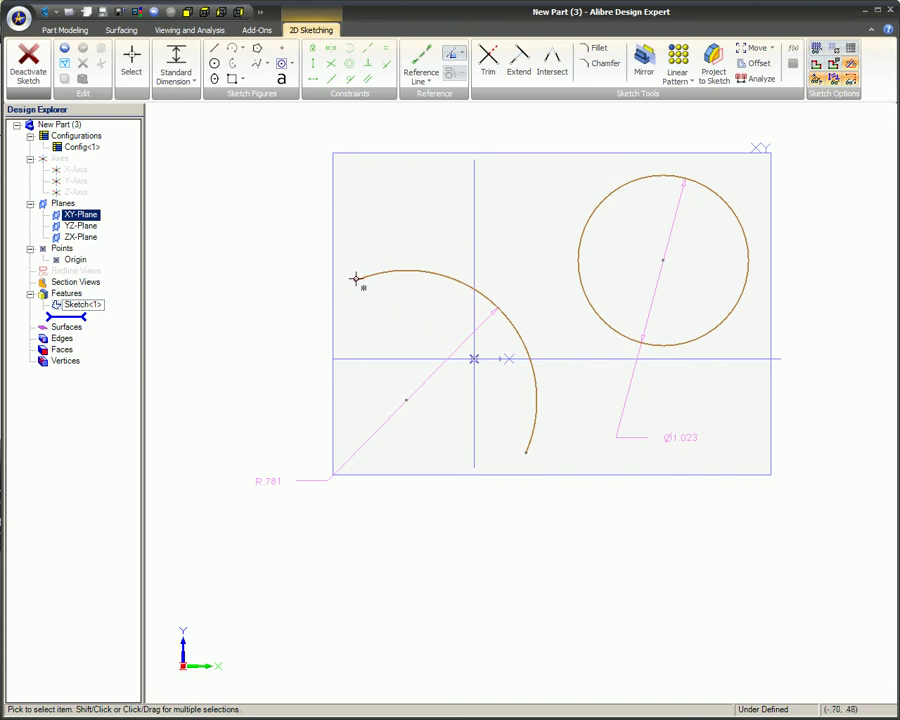
- Add a 1.452 aligned dimension across the arc's endpoints and a centre-to-endpoint dimension
left_click(527, 452)
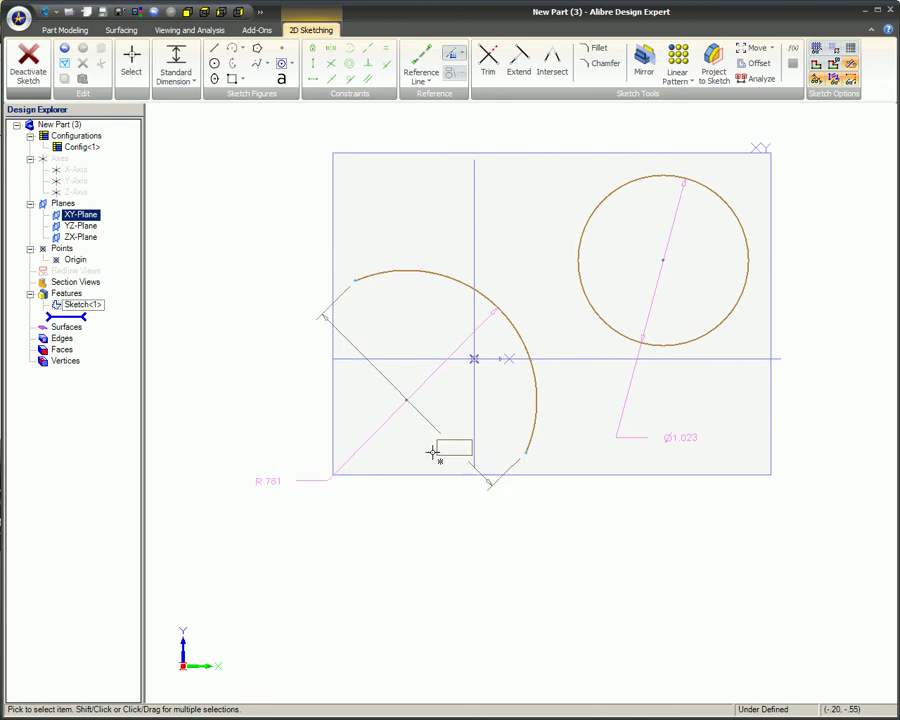
left_click(256, 532)
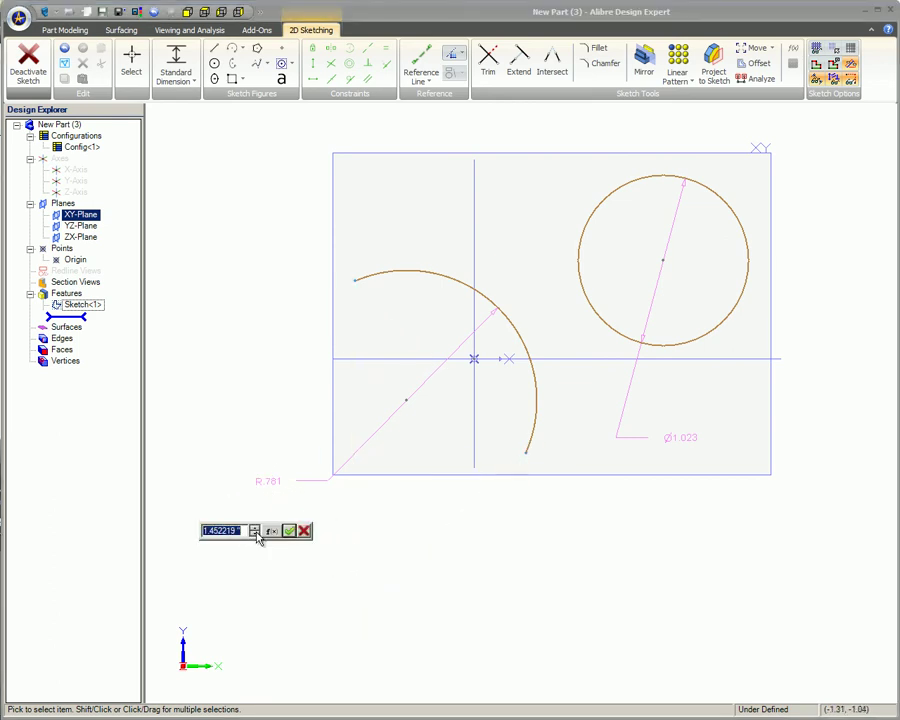
left_click(289, 531)
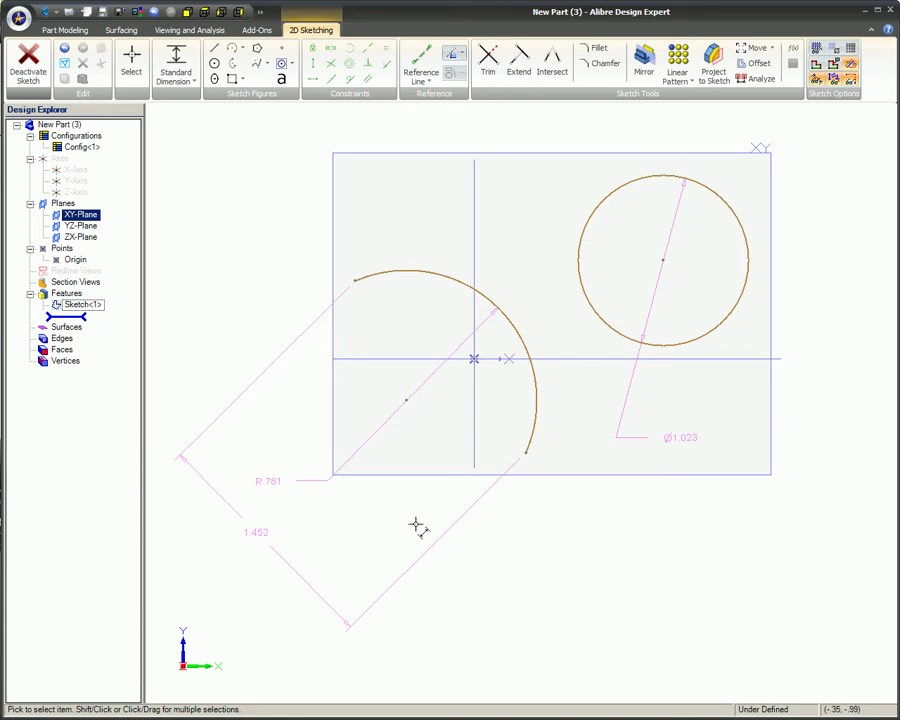
left_click(535, 380)
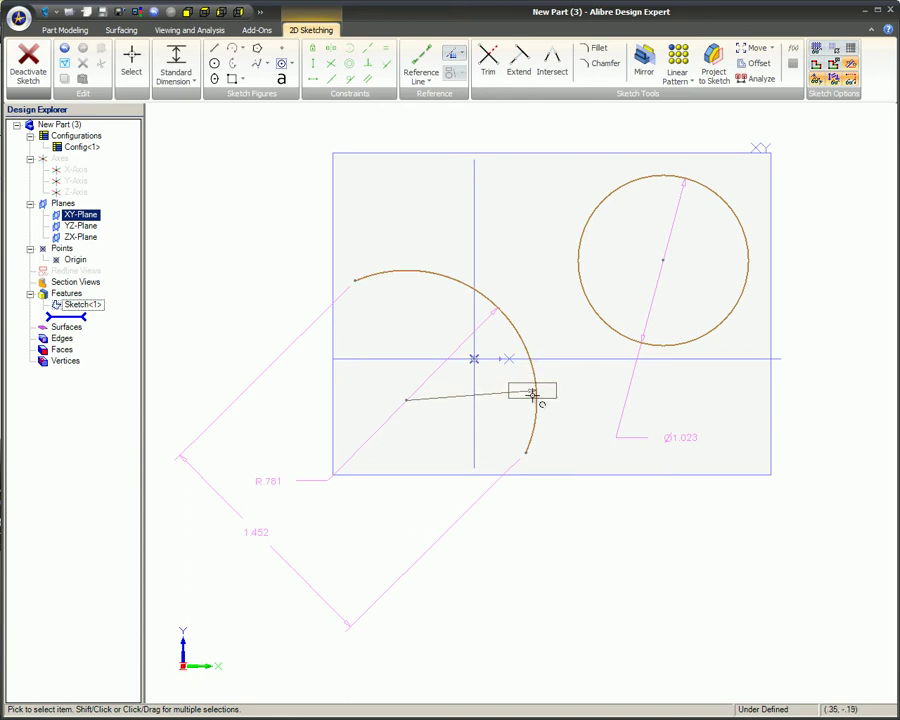
left_click(524, 451)
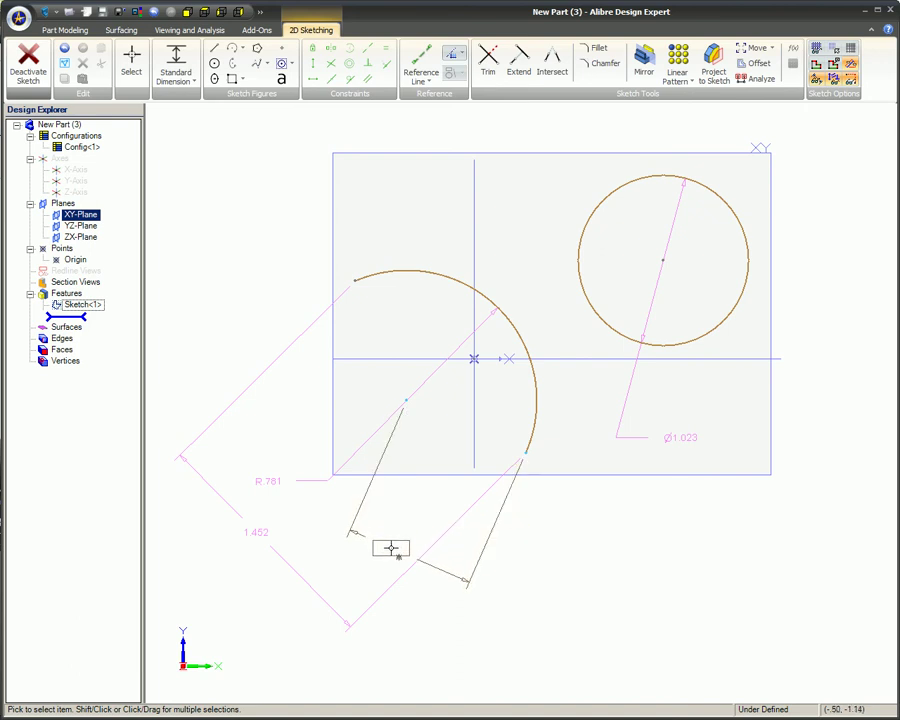
left_click(391, 548)
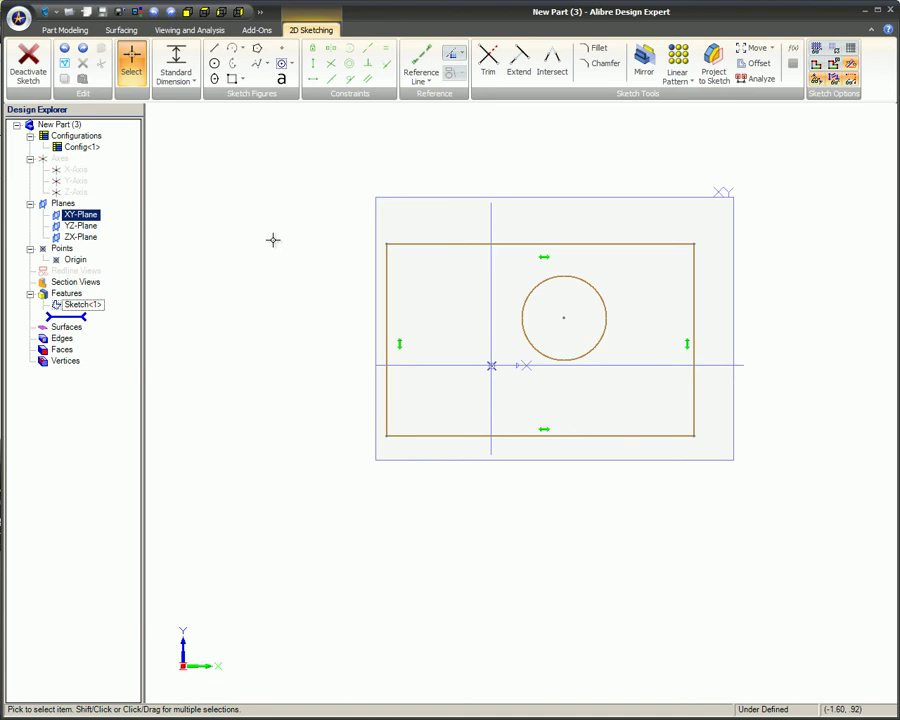
- Auto-dimension all figures in the rectangle-and-circle sketch using Sketch > Auto Dimension
key("alt")
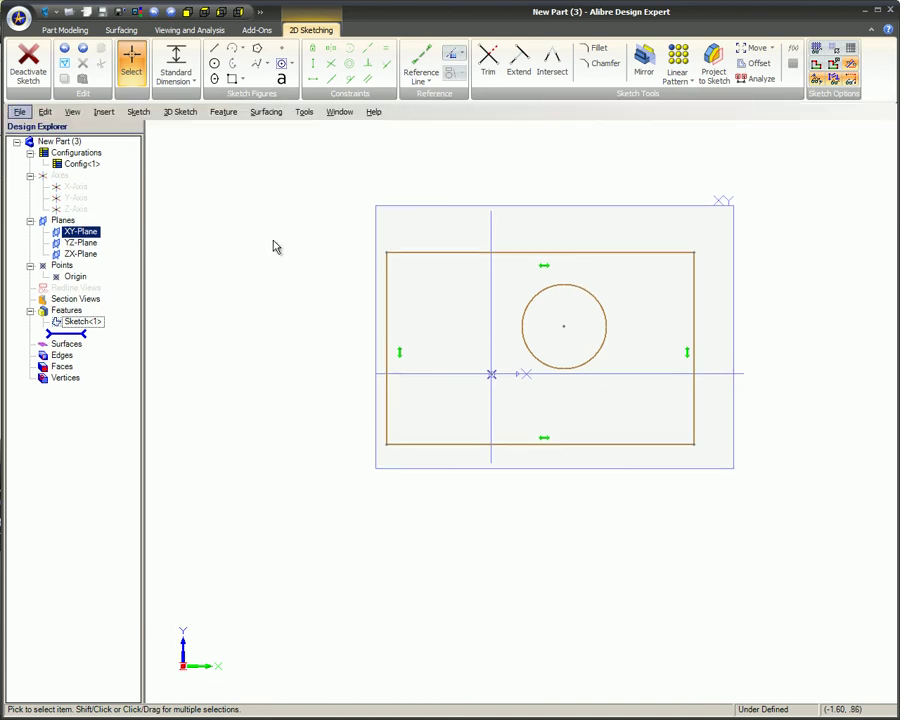
left_click(140, 112)
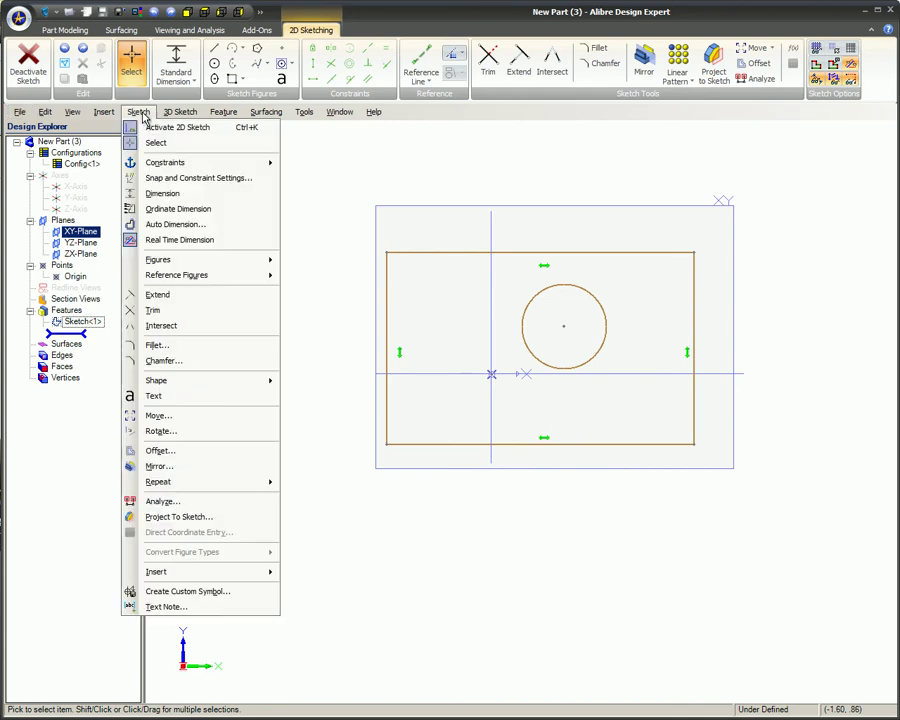
left_click(183, 225)
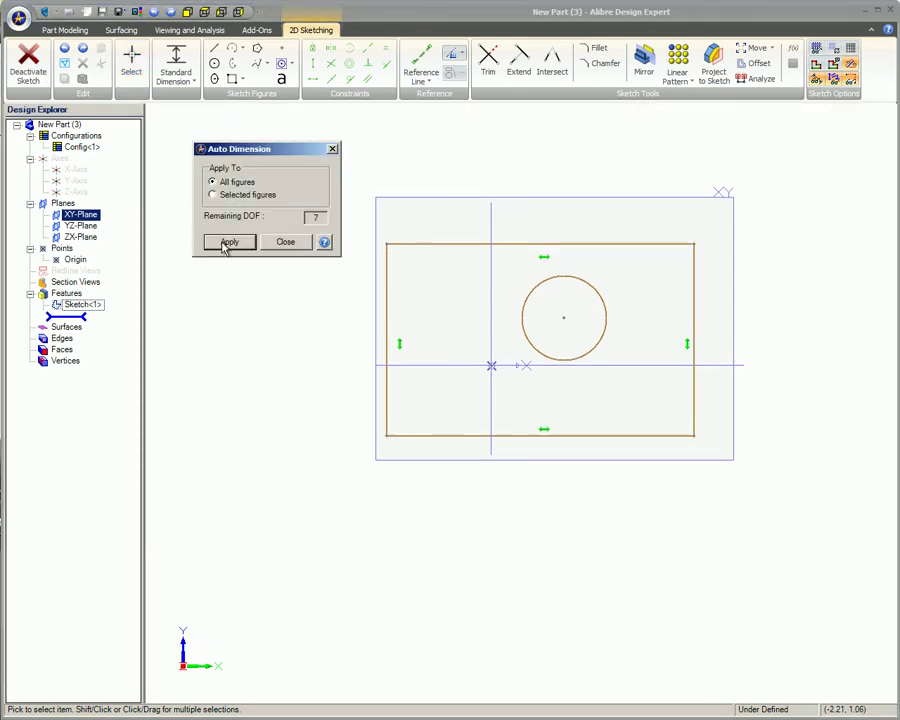
left_click(229, 242)
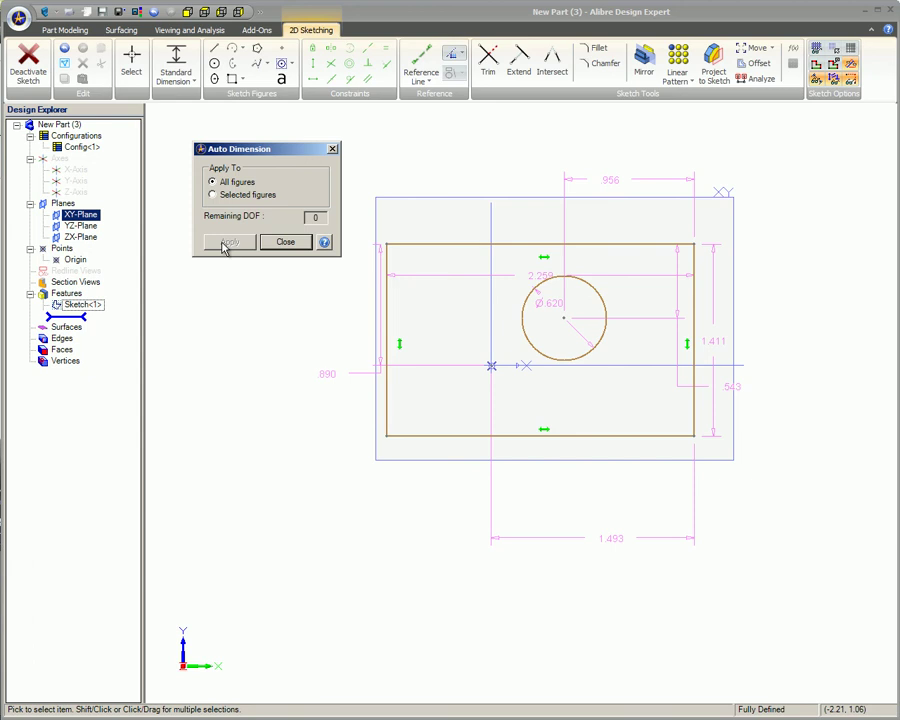
left_click(283, 243)
- Move the .890, .543, 1.411 and 2.259 dimensions outside the rectangle, and Ø.620 below-left
left_click_drag(328, 375, 312, 305)
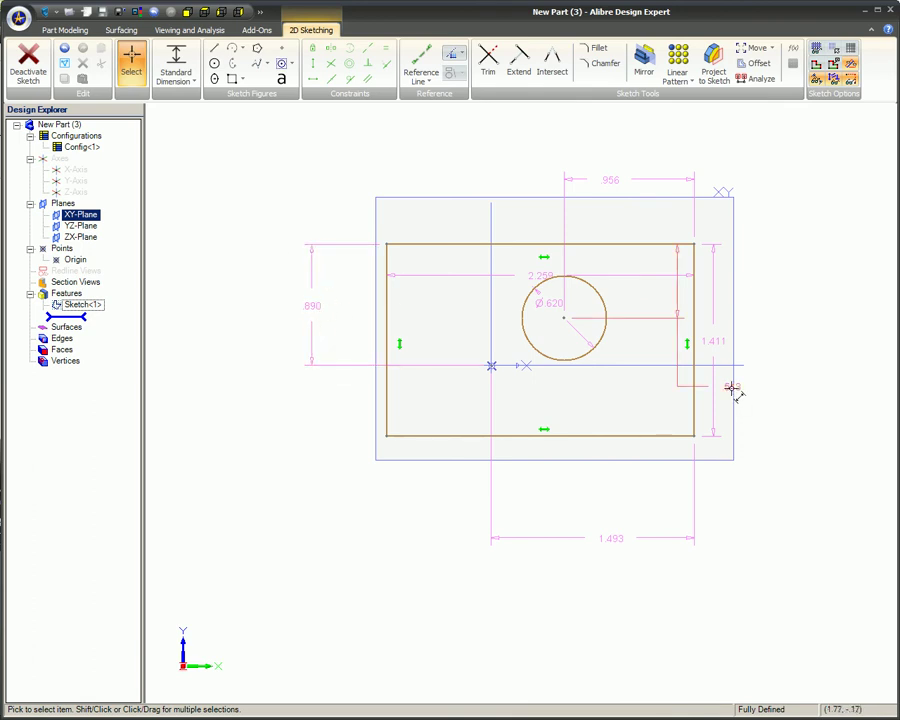
left_click_drag(733, 388, 776, 284)
left_click_drag(735, 343, 820, 340)
left_click_drag(540, 275, 545, 151)
left_click_drag(552, 302, 381, 508)
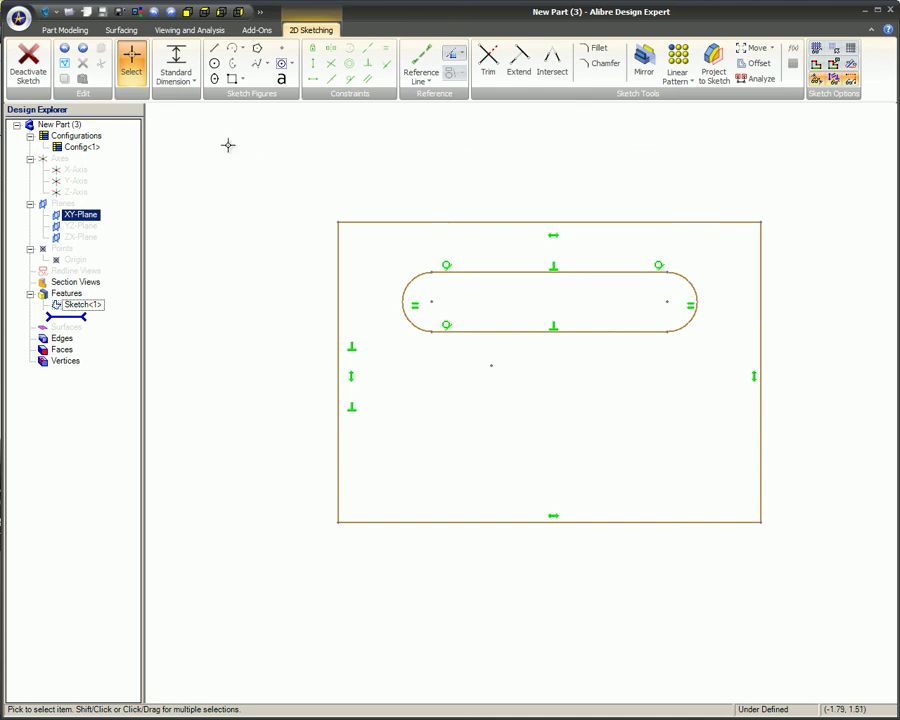
- Dimension the slot's two arcs Center To Center at 1.732, placed above the slot
left_click(177, 55)
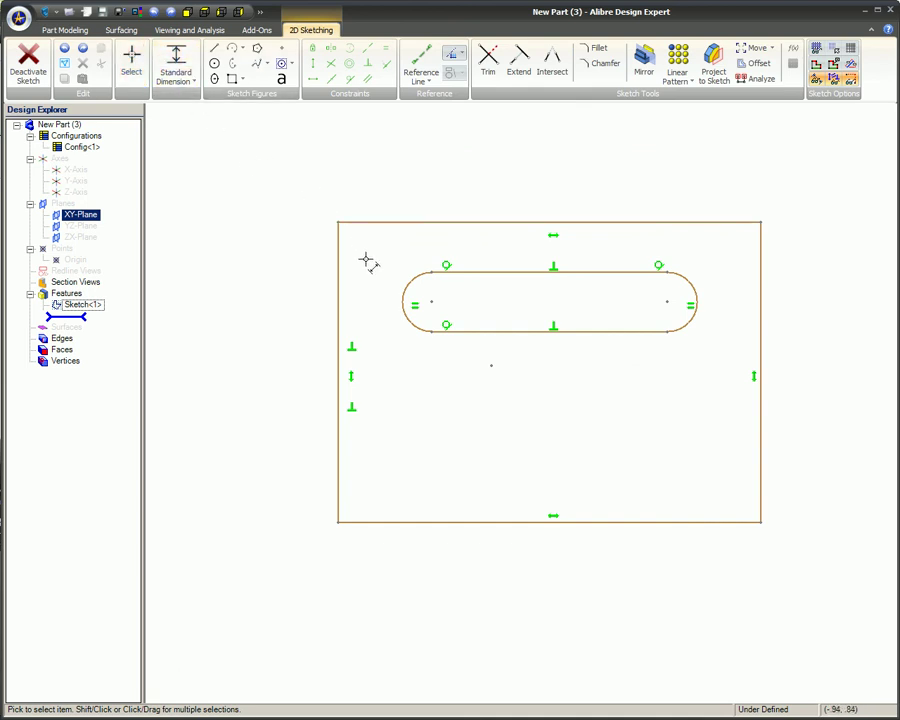
left_click(405, 293)
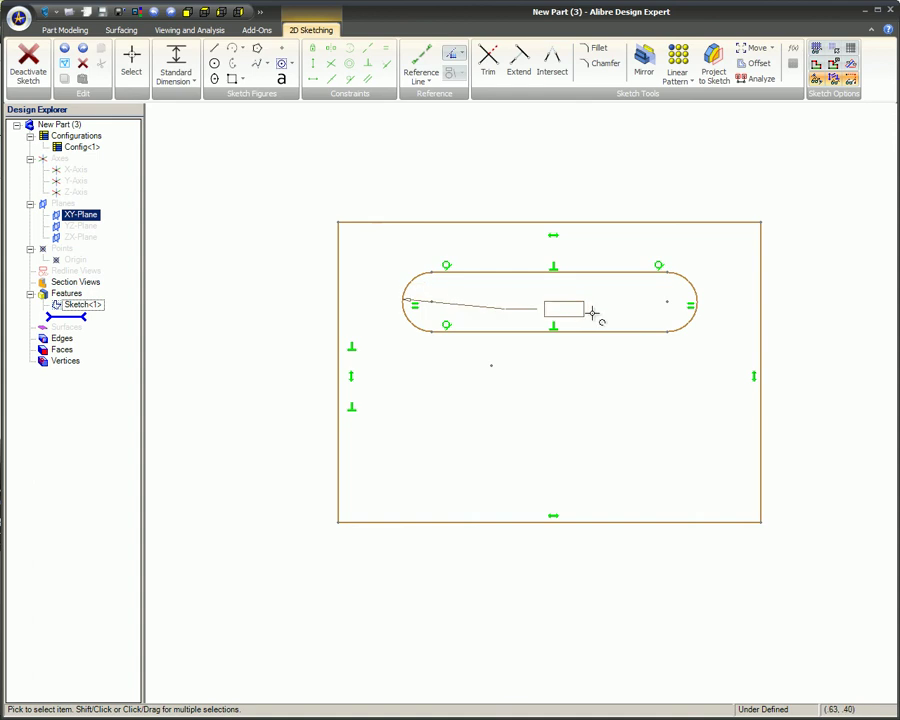
left_click(697, 298)
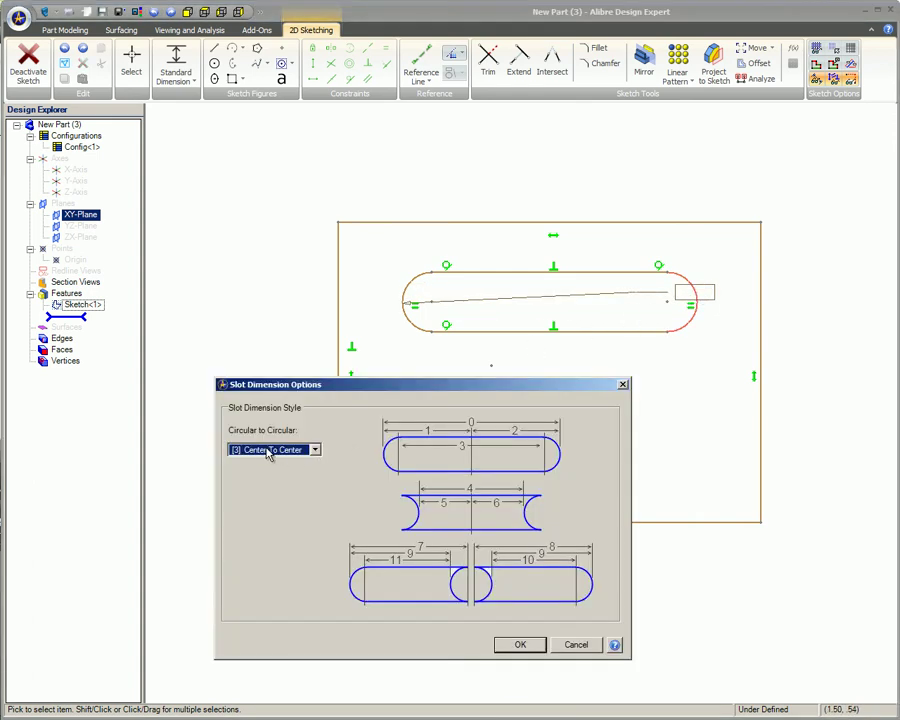
left_click(518, 645)
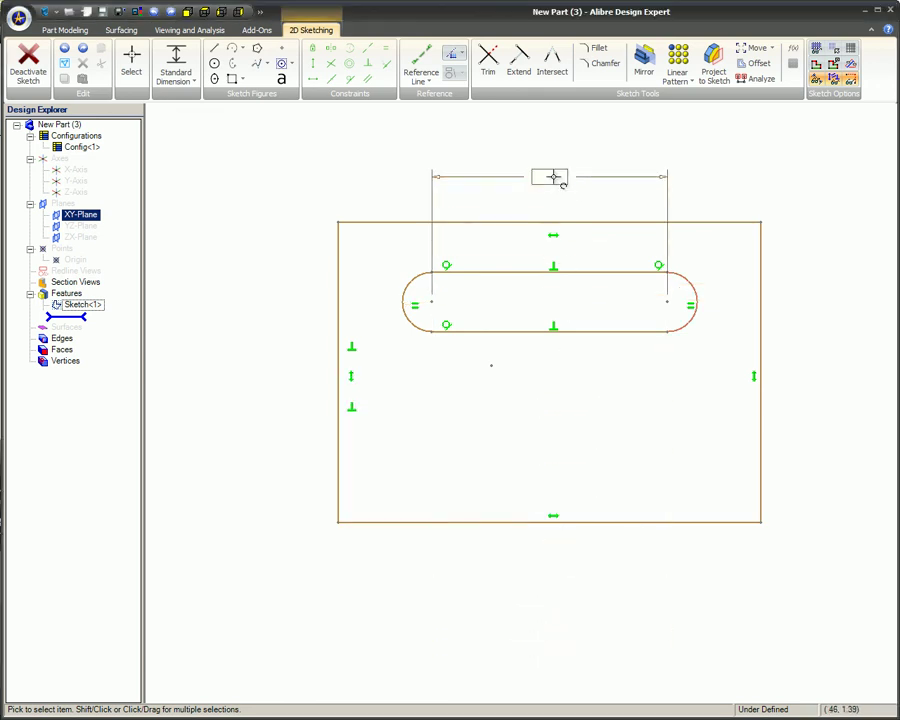
left_click(555, 179)
left_click(584, 177)
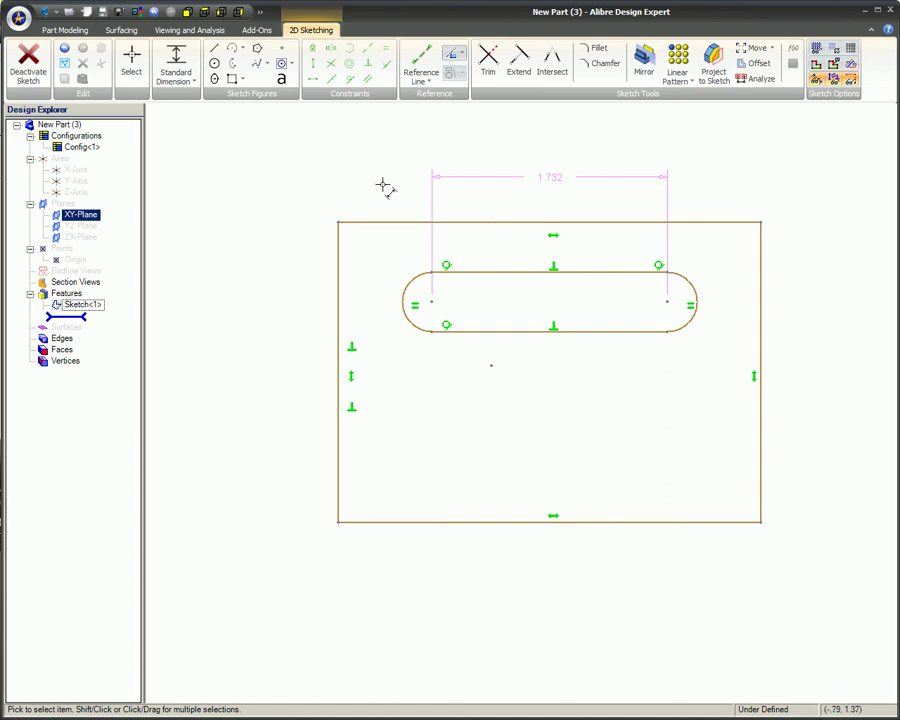
- Dimension the slot's overall width as 2.166 with the Outside Slot style, placed below it
left_click(403, 297)
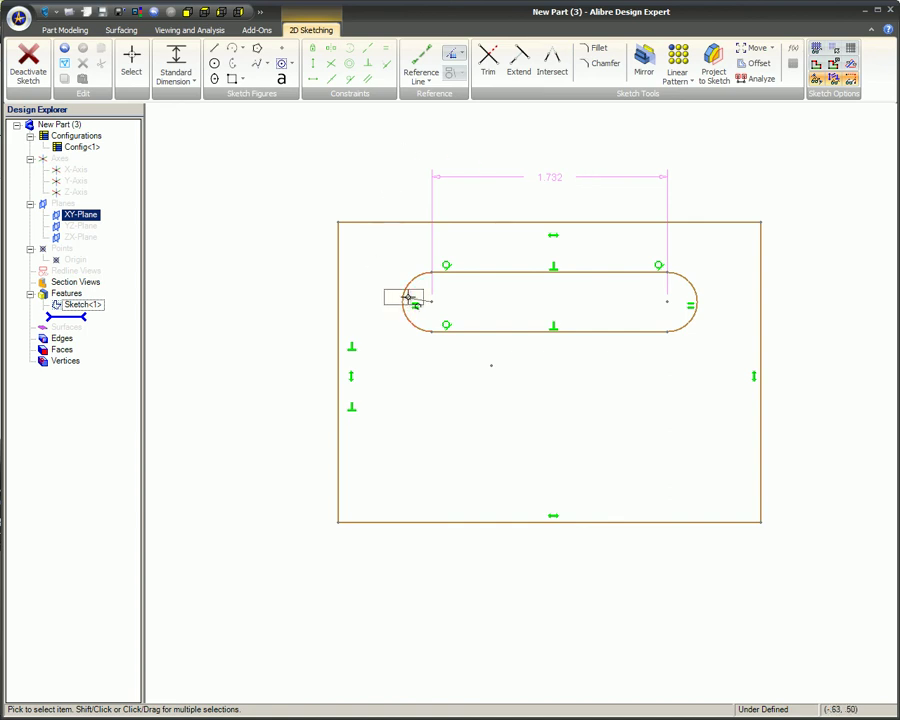
left_click(697, 304)
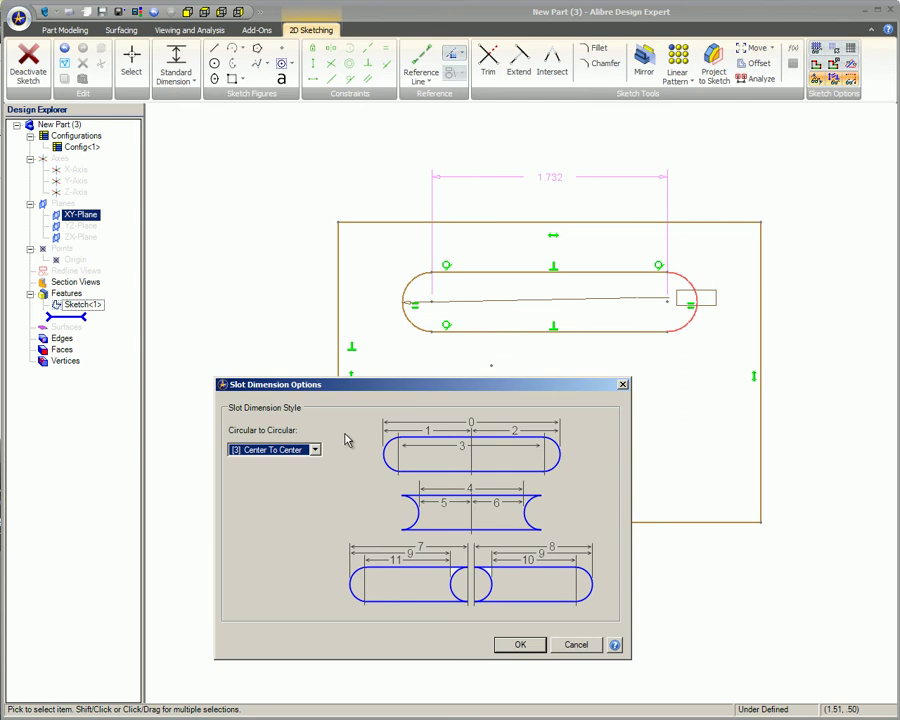
left_click(316, 450)
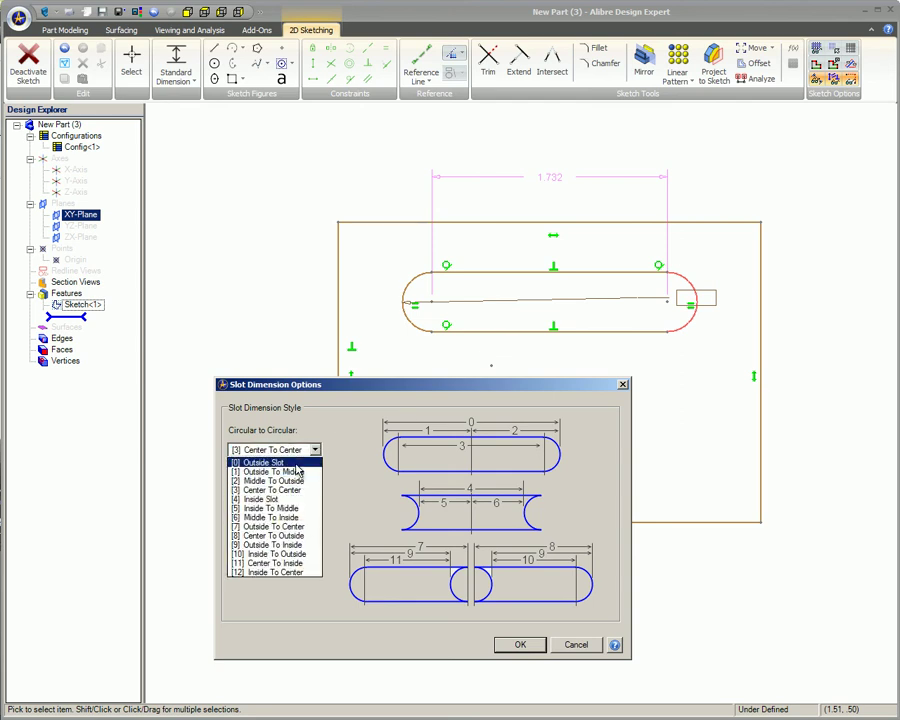
left_click(296, 463)
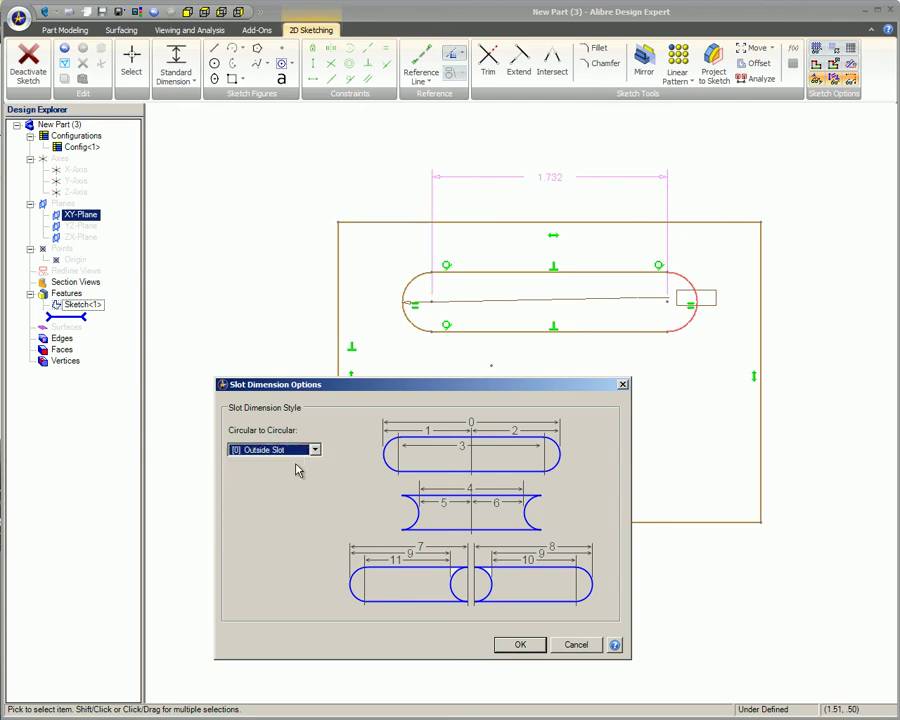
left_click(520, 645)
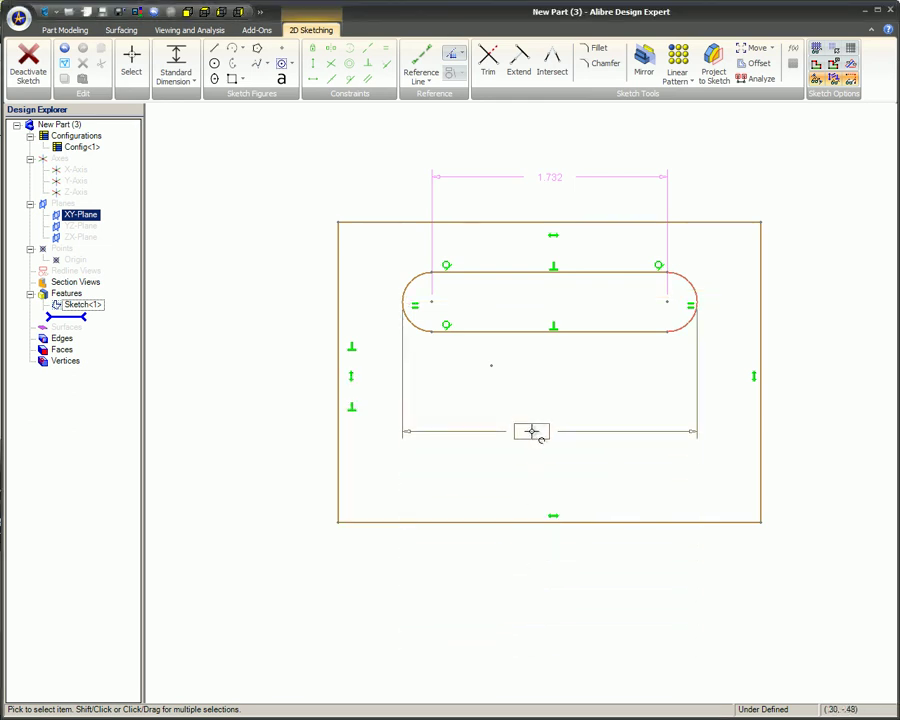
left_click(560, 580)
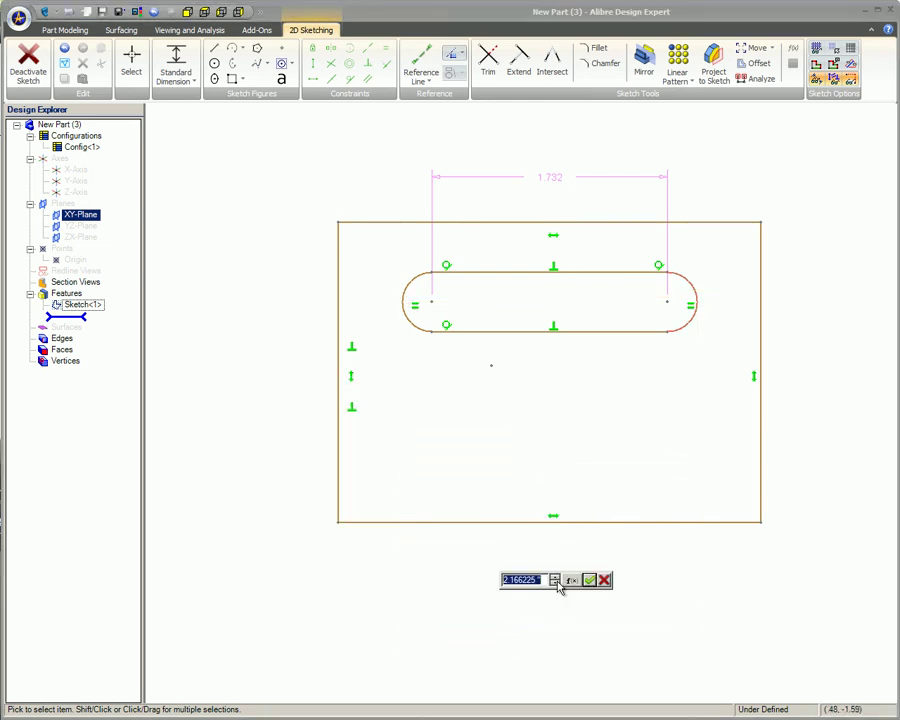
left_click(589, 580)
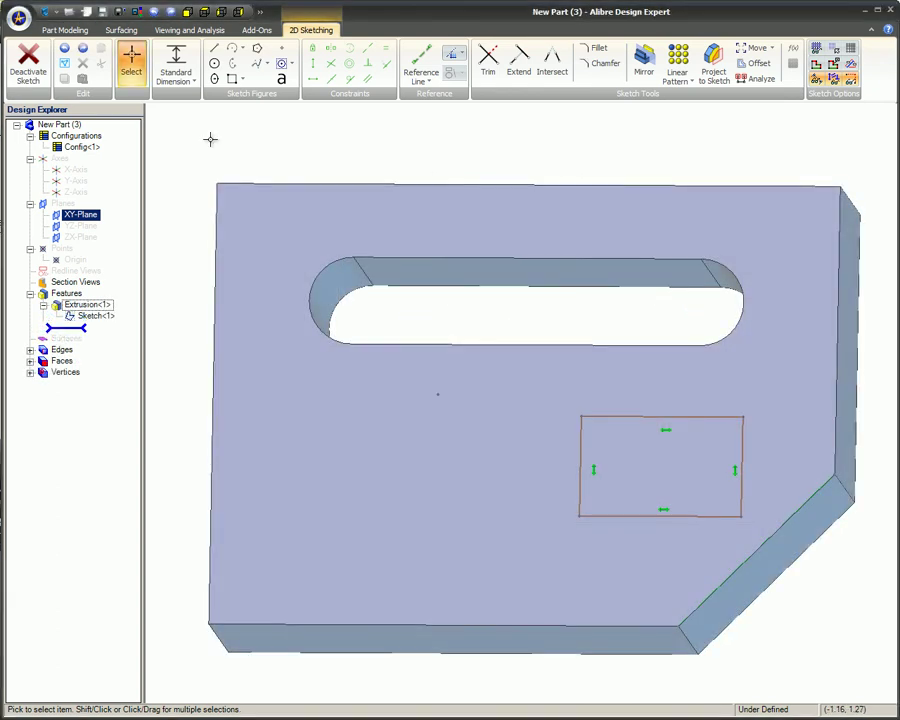
- Dimension a 45.00° angle from the rectangle's bottom edge to the part's chamfered edge
left_click(178, 86)
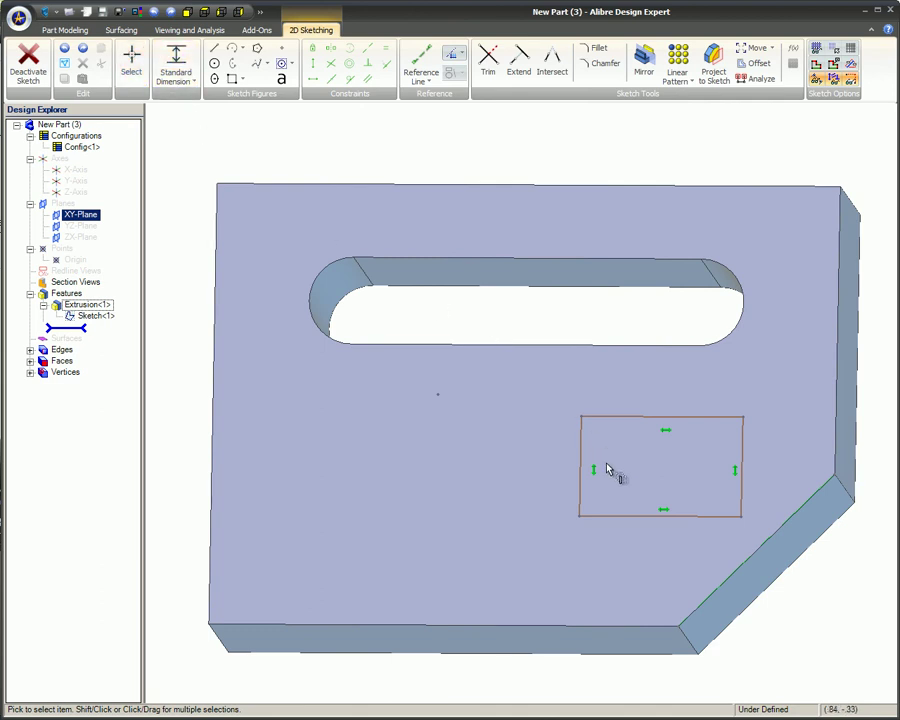
left_click(630, 516)
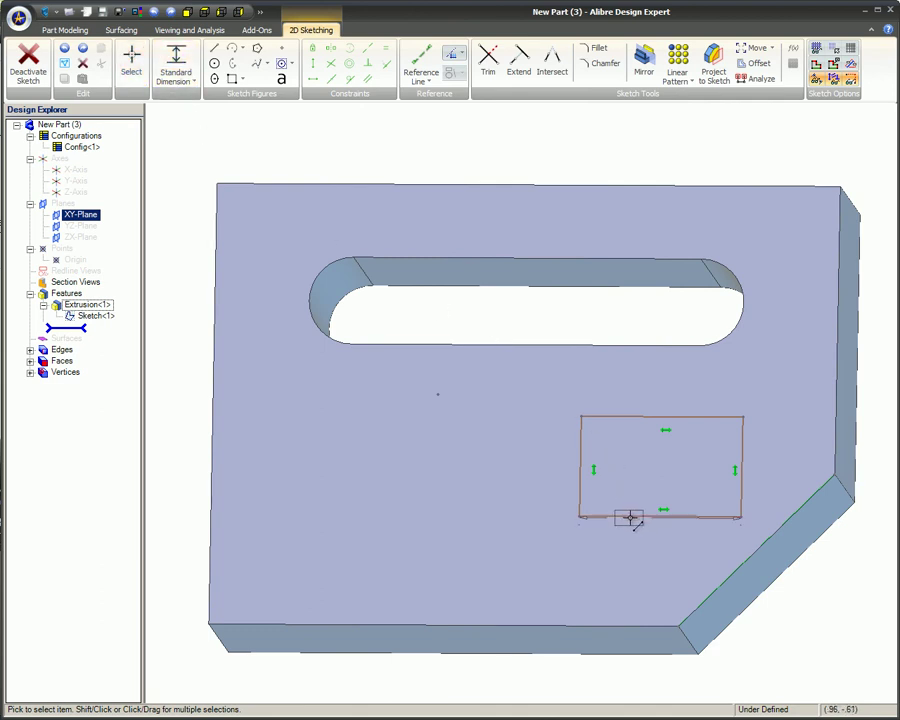
left_click(735, 573)
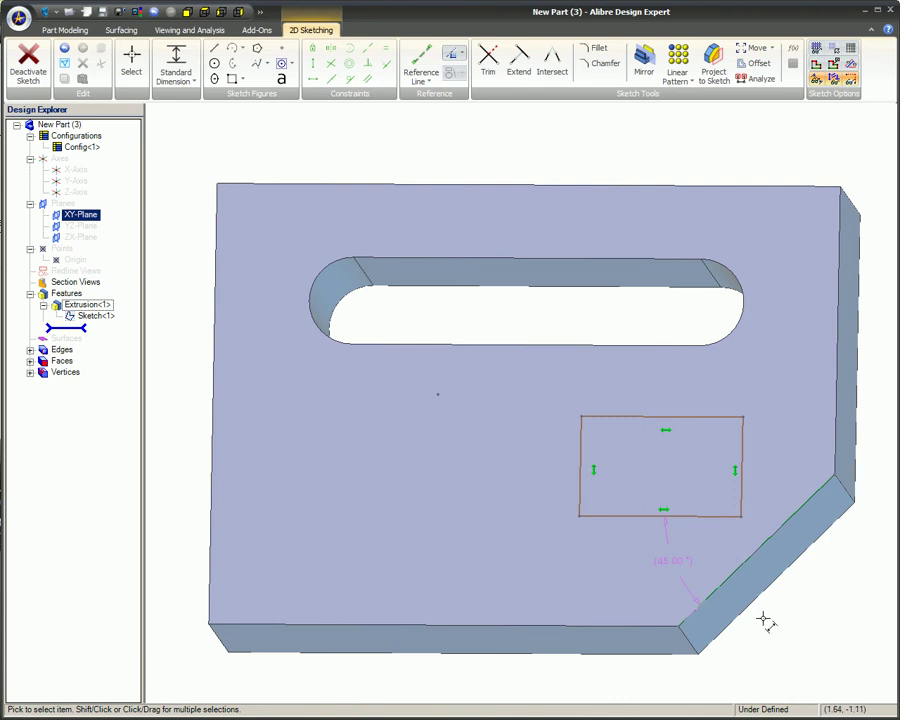
scroll(763, 622, "up", 3)
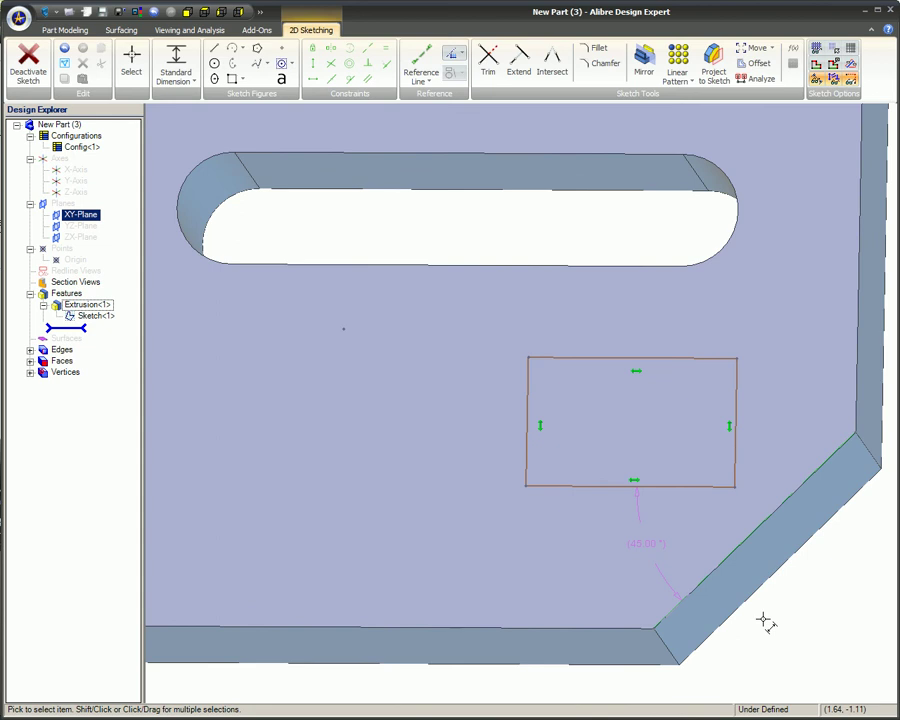
scroll(763, 622, "up", 1)
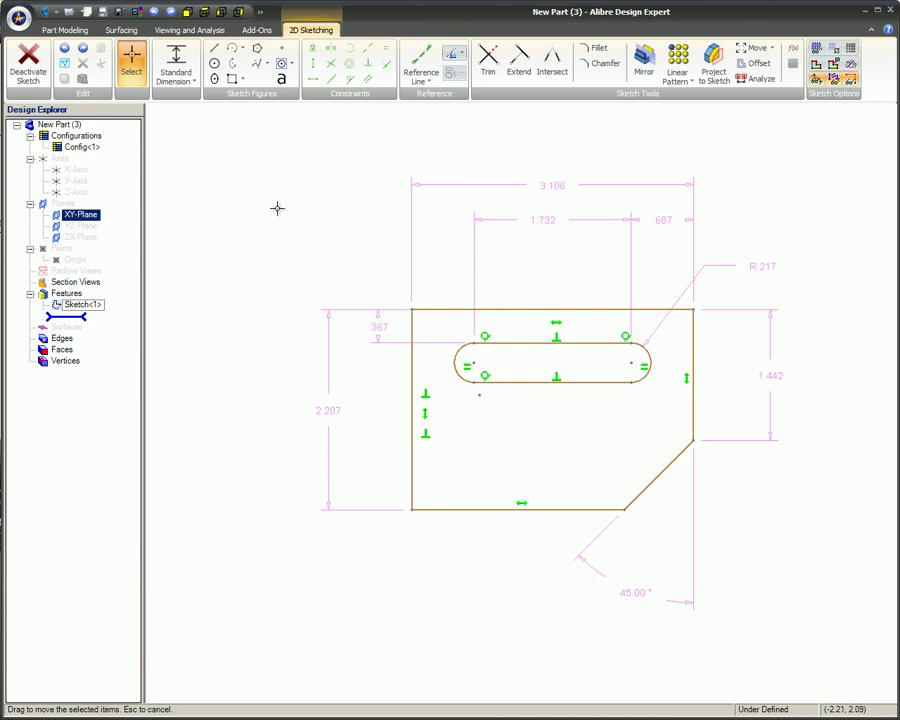
- Edit the 2.207 height to 3, the R.217 slot radius to .375, and the 45° angle to 30°
right_click(330, 412)
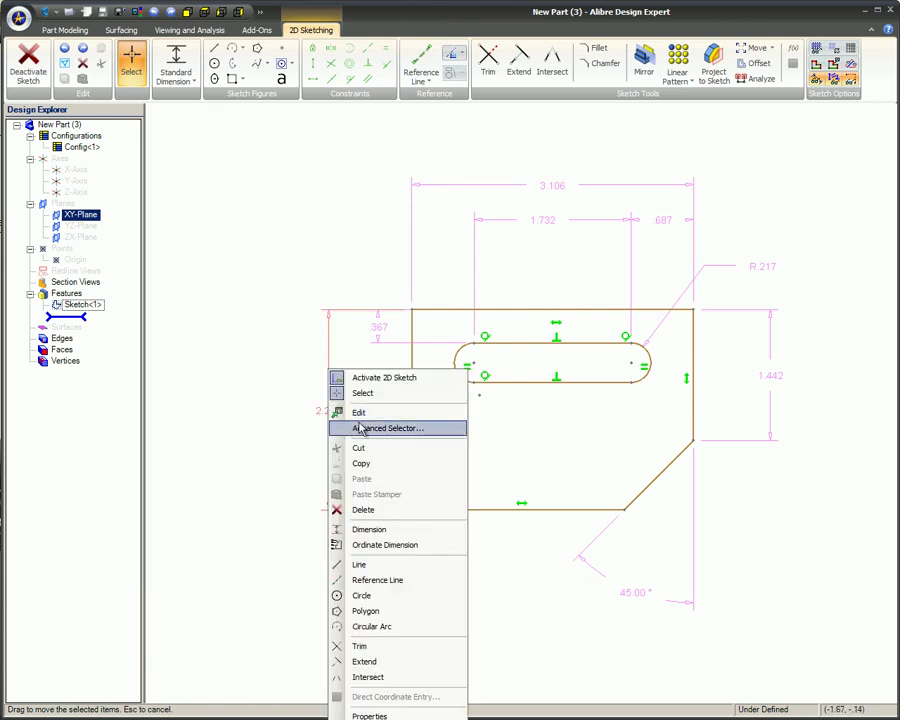
left_click(335, 412)
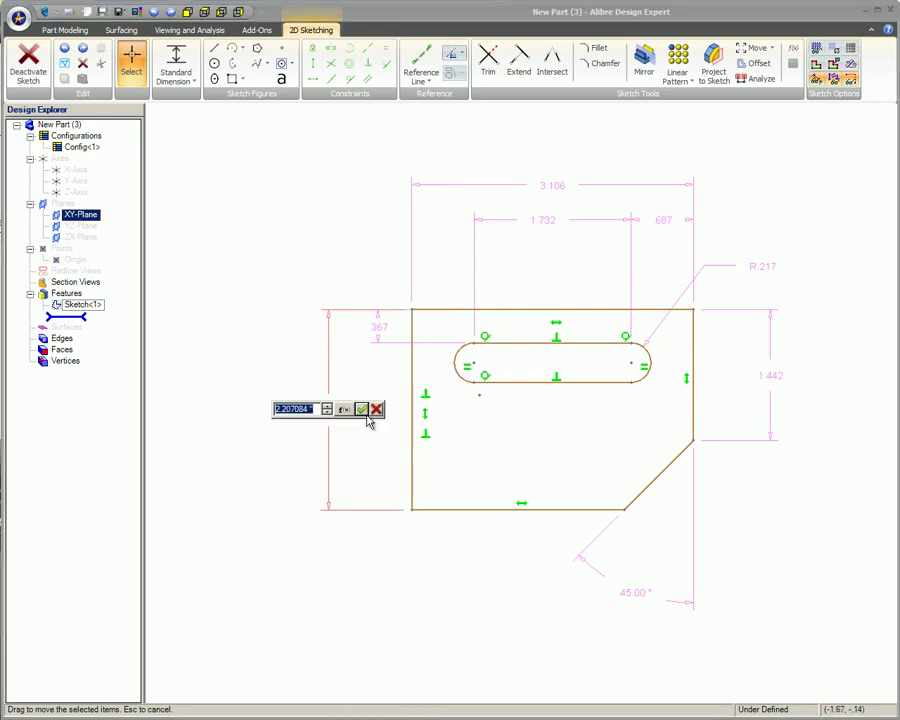
type("3")
left_click(365, 412)
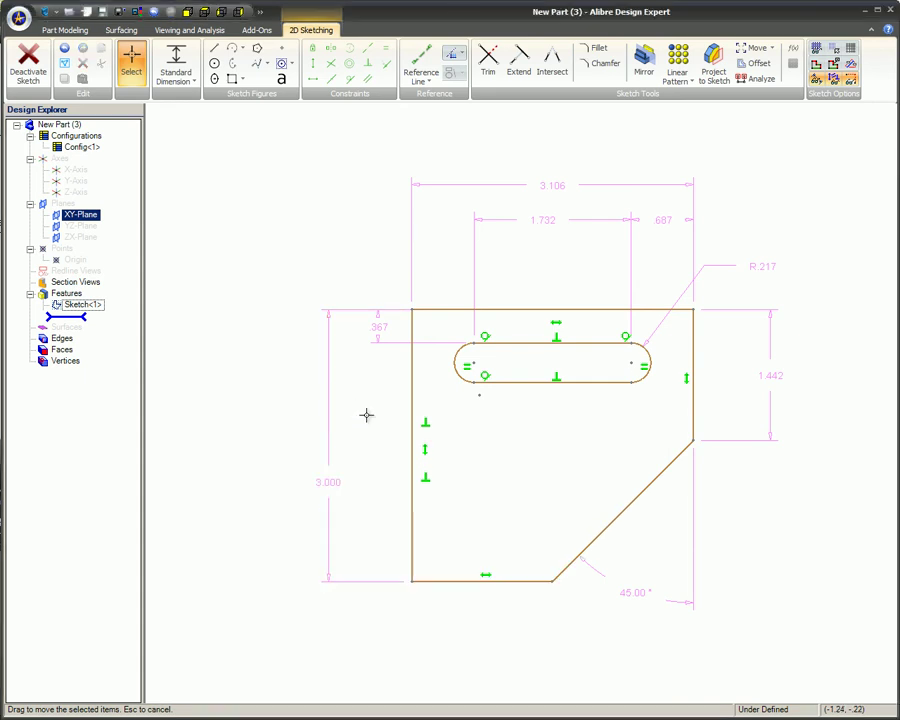
right_click(768, 268)
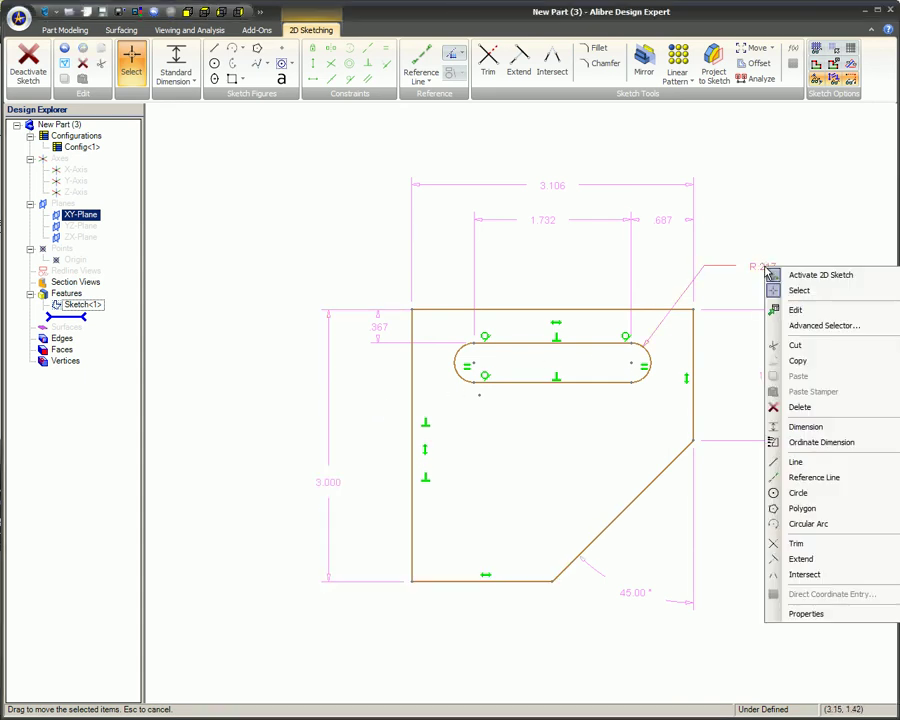
left_click(796, 310)
type(".375")
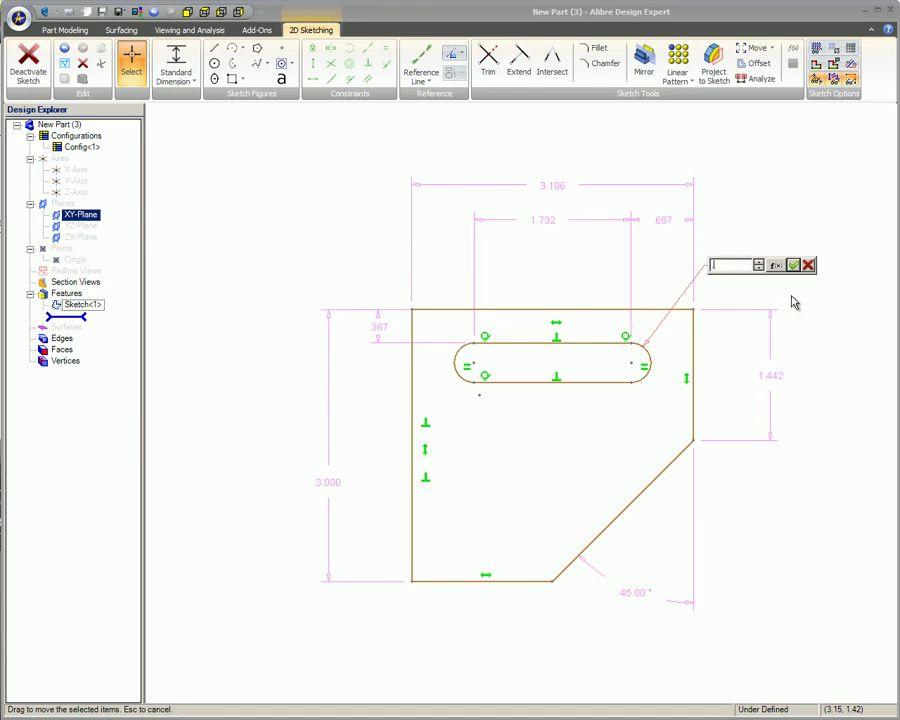
key("Return")
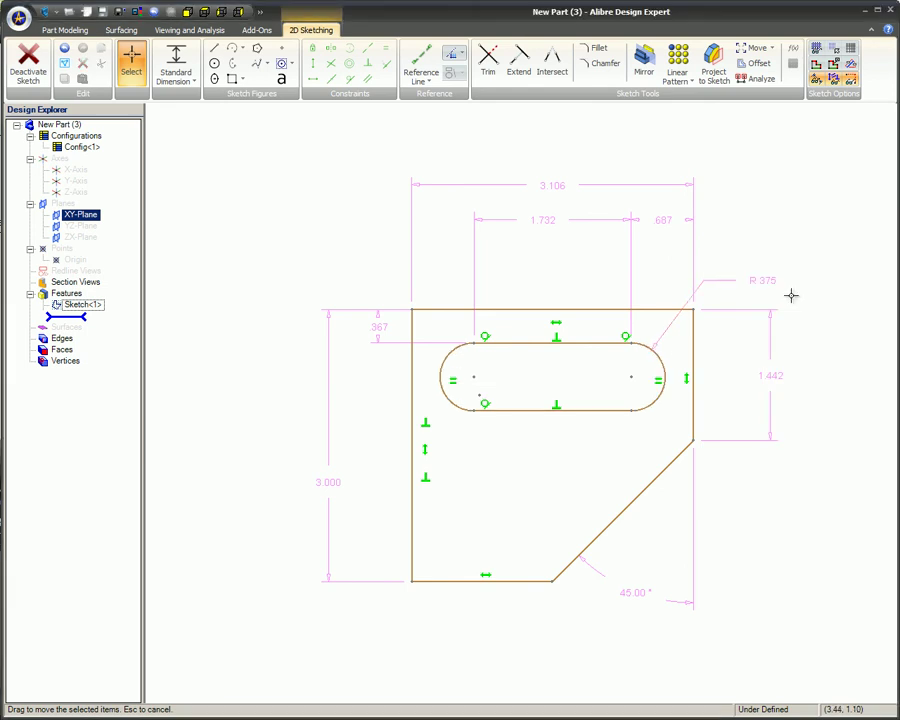
right_click(640, 600)
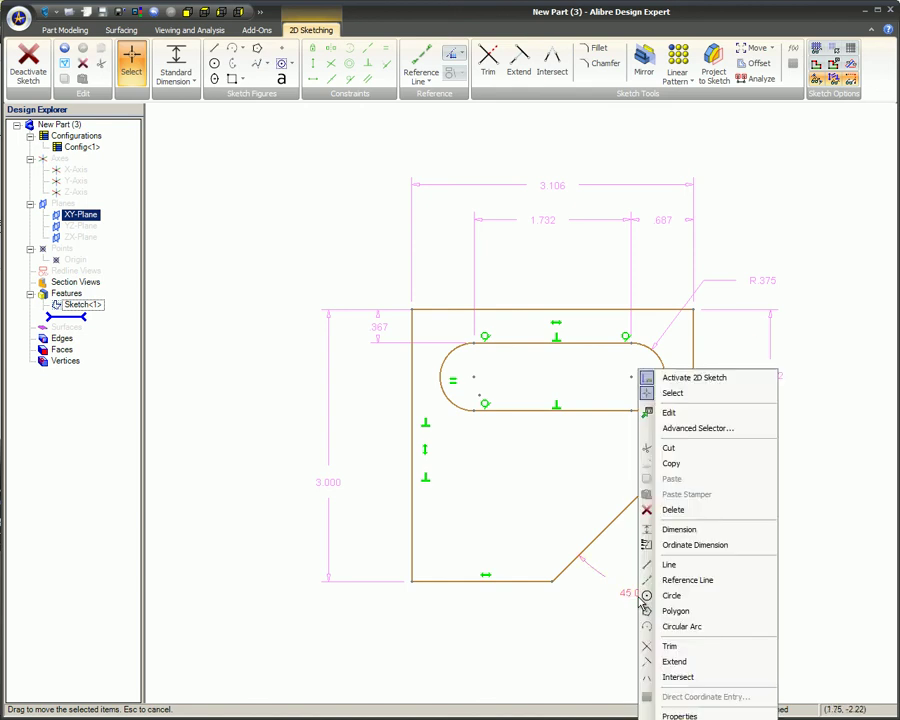
left_click(712, 416)
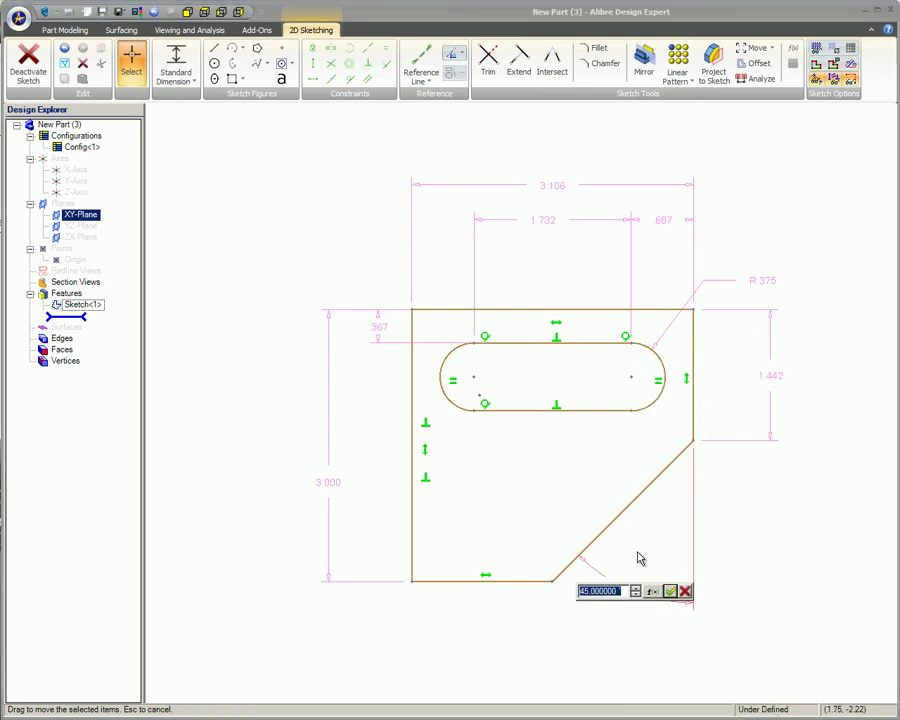
type("30")
key("Return")
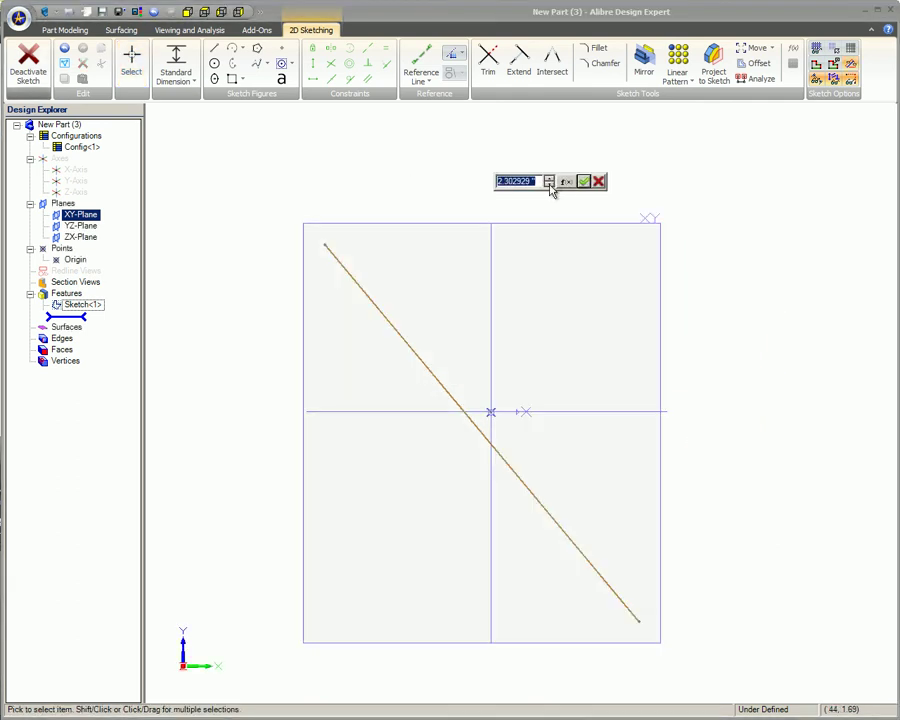
- Shorten the diagonal line and add an angle dimension between it and the left line
left_click_drag(549, 188, 549, 188)
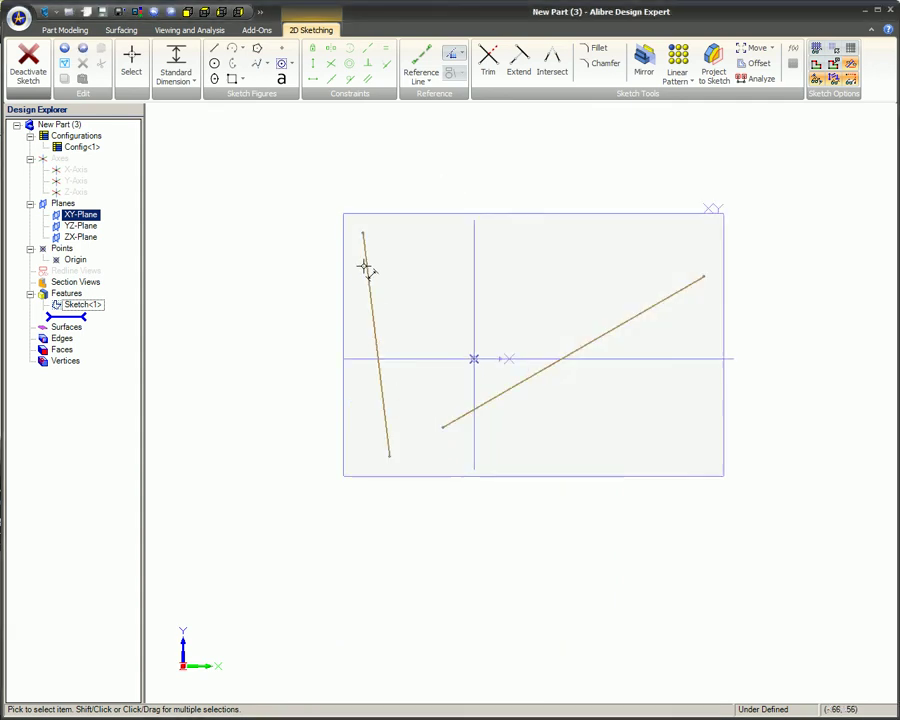
left_click(366, 265)
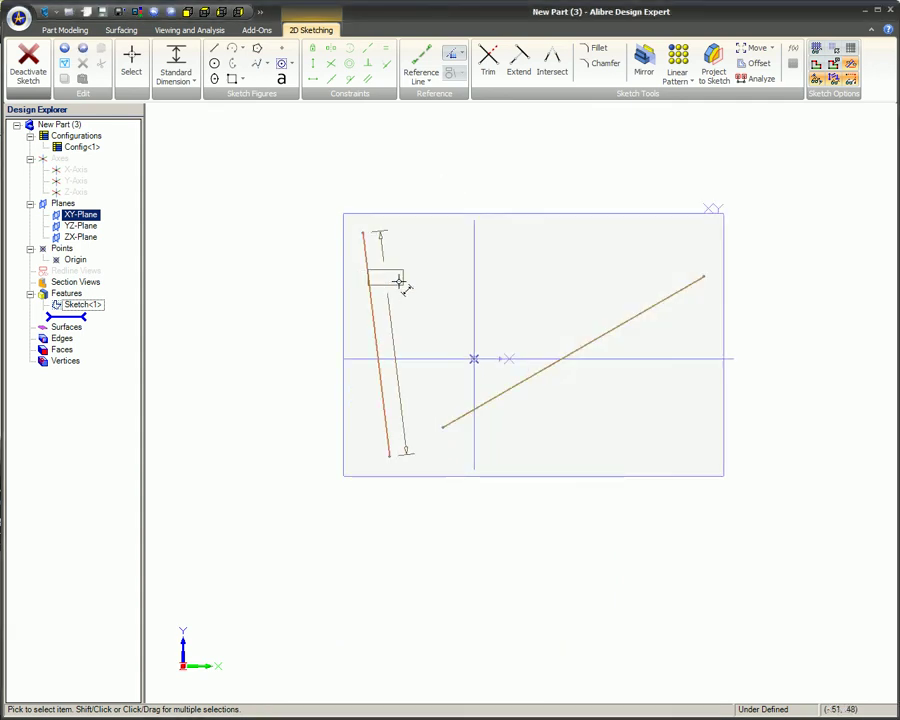
left_click(595, 340)
left_click(563, 317)
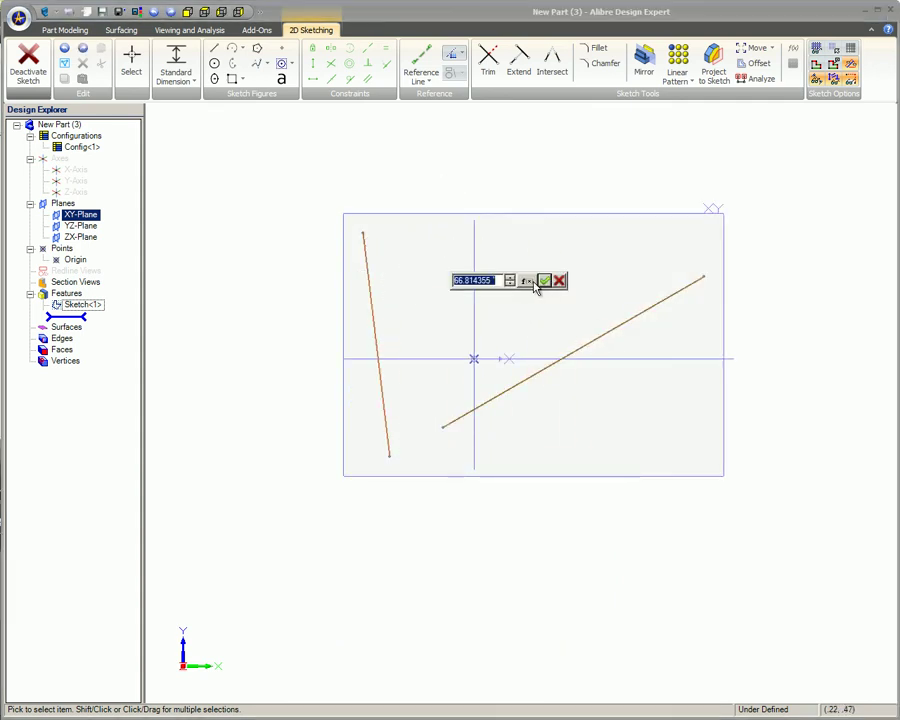
- Apply Auto Dimension to all figures in the rectangle-and-circle sketch
left_click(228, 224)
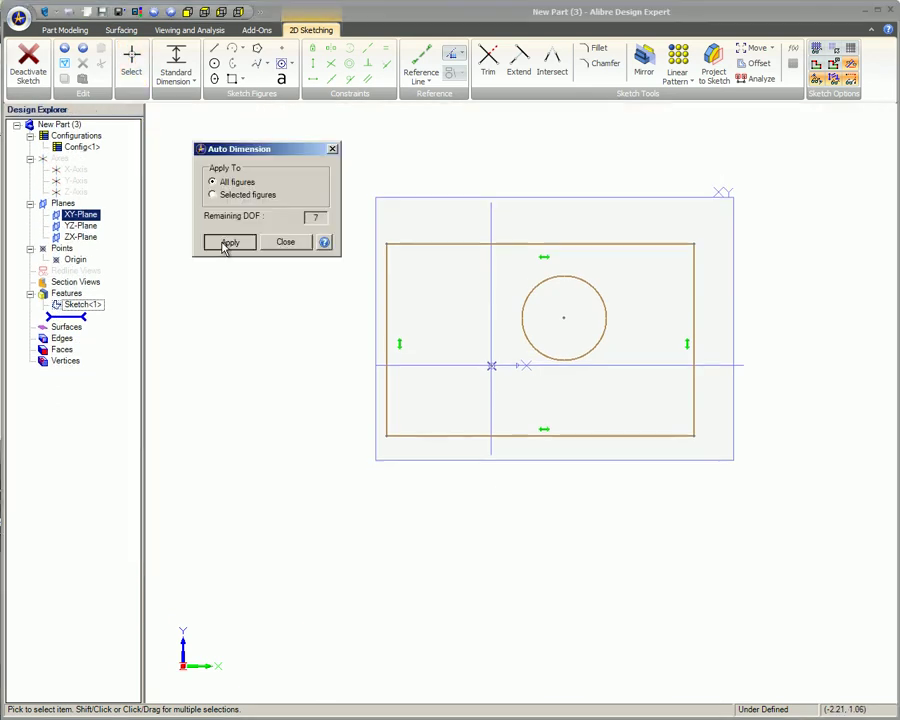
left_click(225, 242)
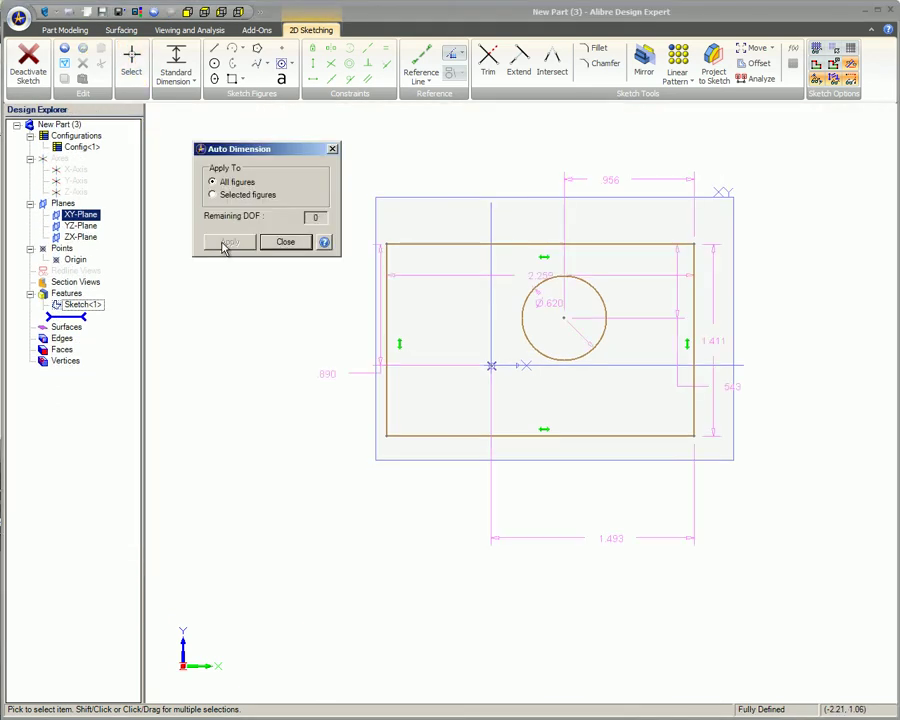
left_click(284, 243)
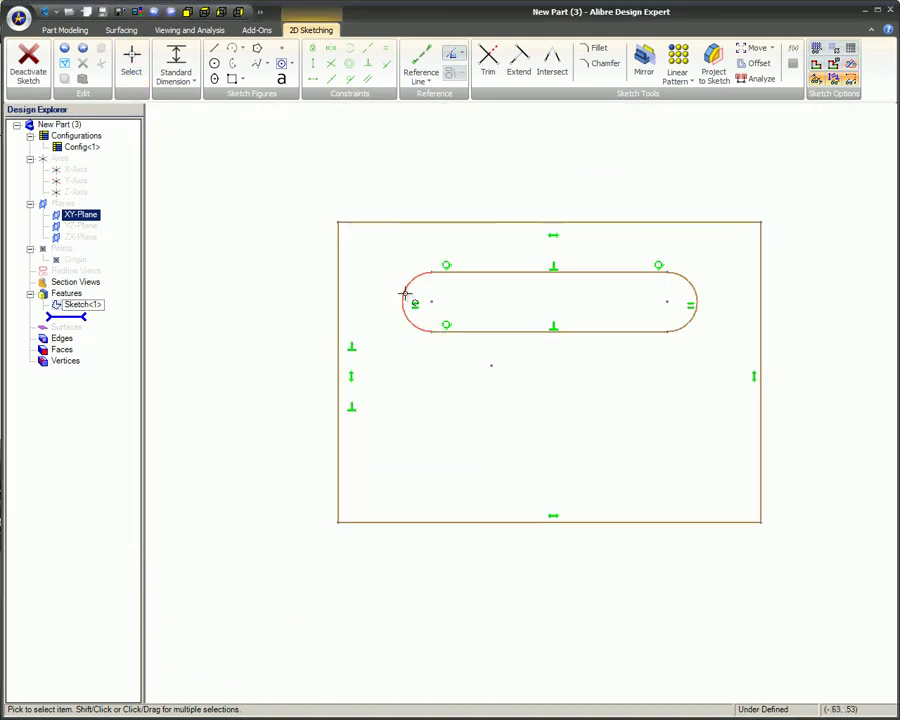
- Dimension the slot end to end and the rectangle's bottom edge to the part's chamfered edge
left_click(405, 299)
left_click(696, 297)
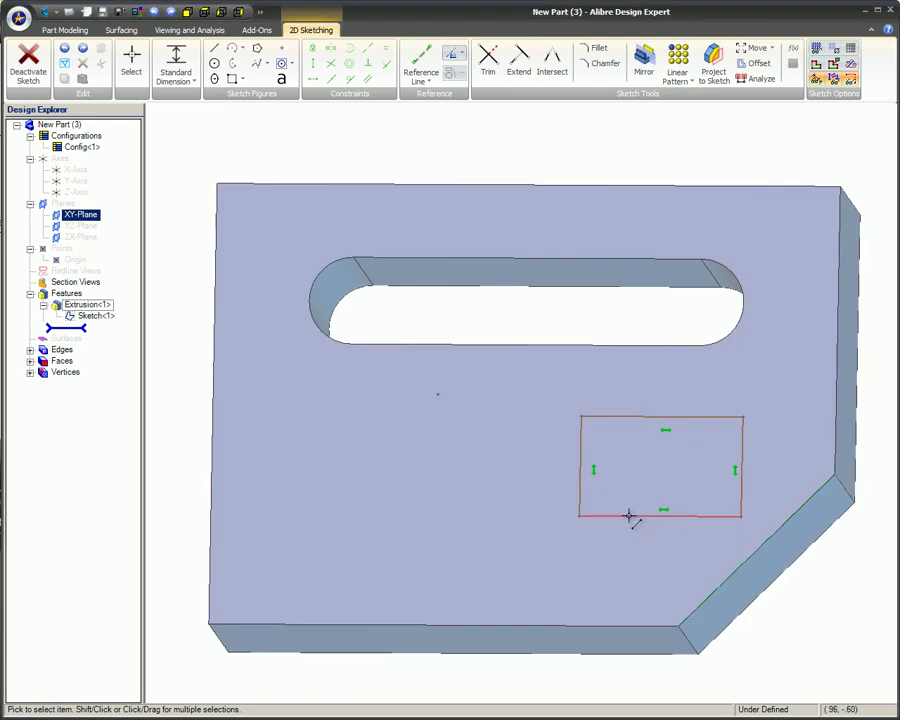
left_click(631, 516)
left_click(716, 578)
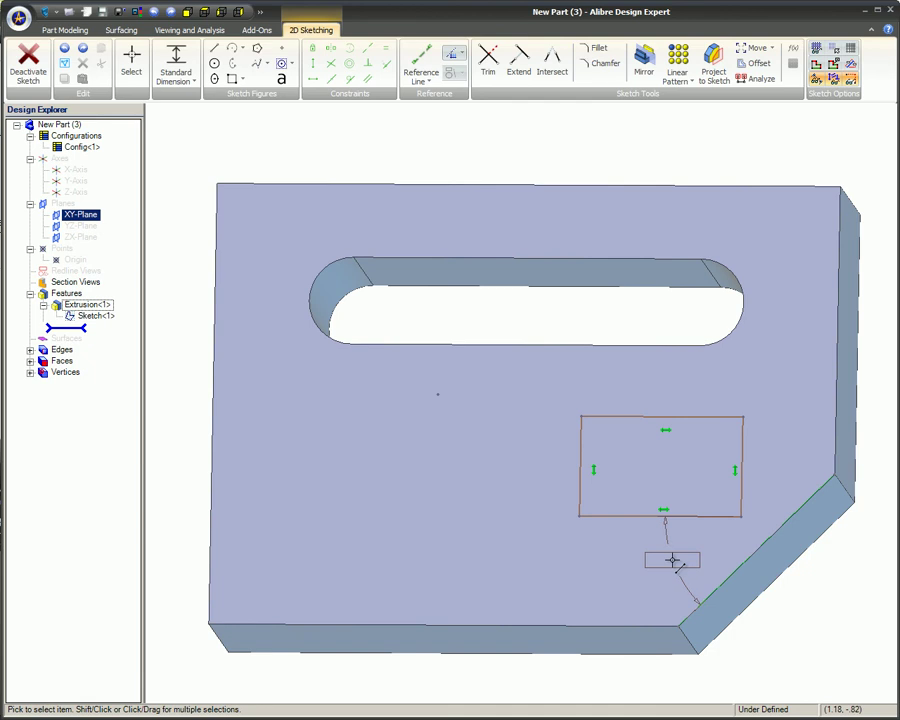